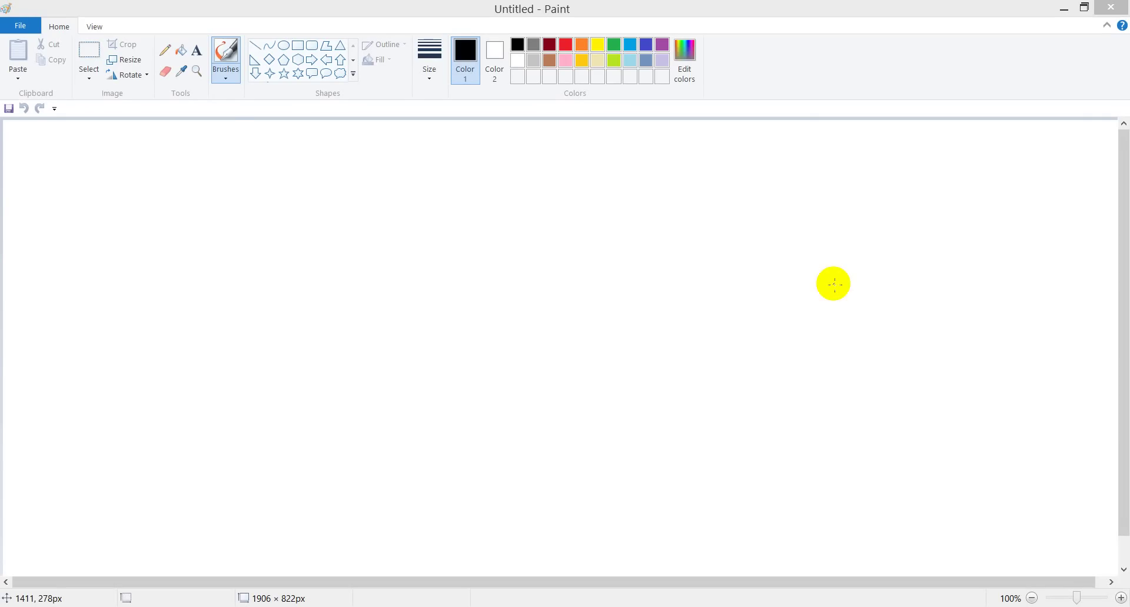
# Step: Draw a green and an indigo marker stroke converging into a V
pyautogui.click(226, 64)
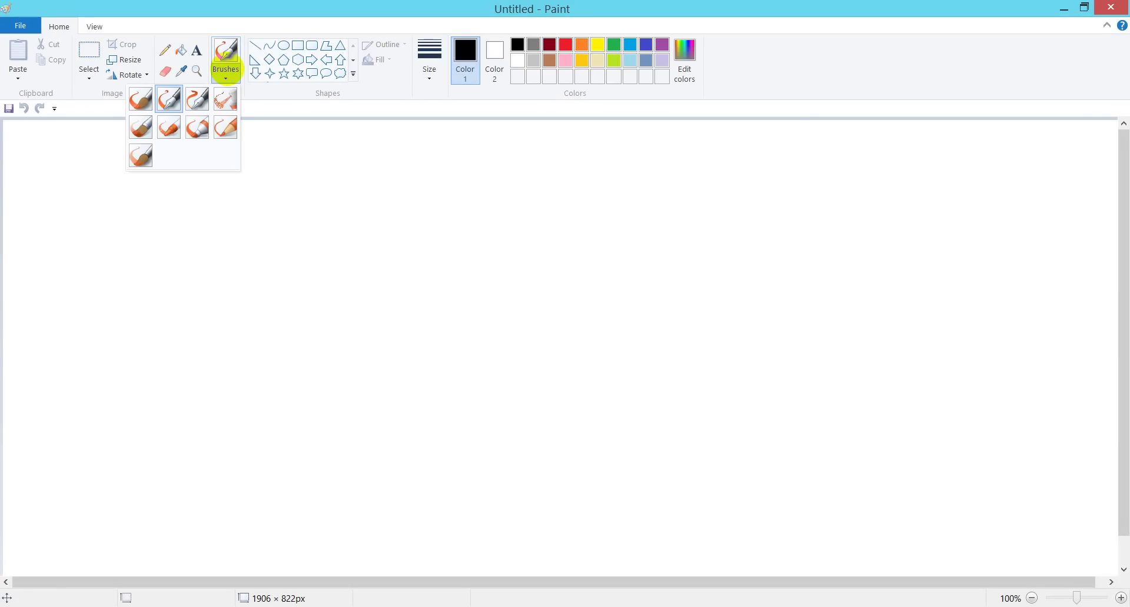
pyautogui.click(194, 129)
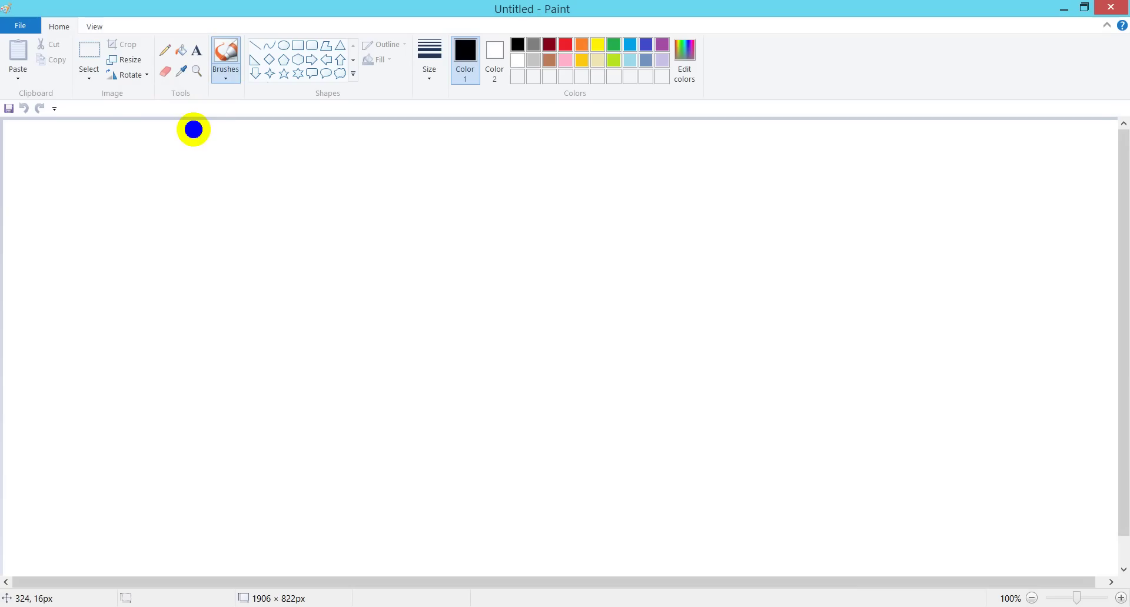
pyautogui.click(613, 45)
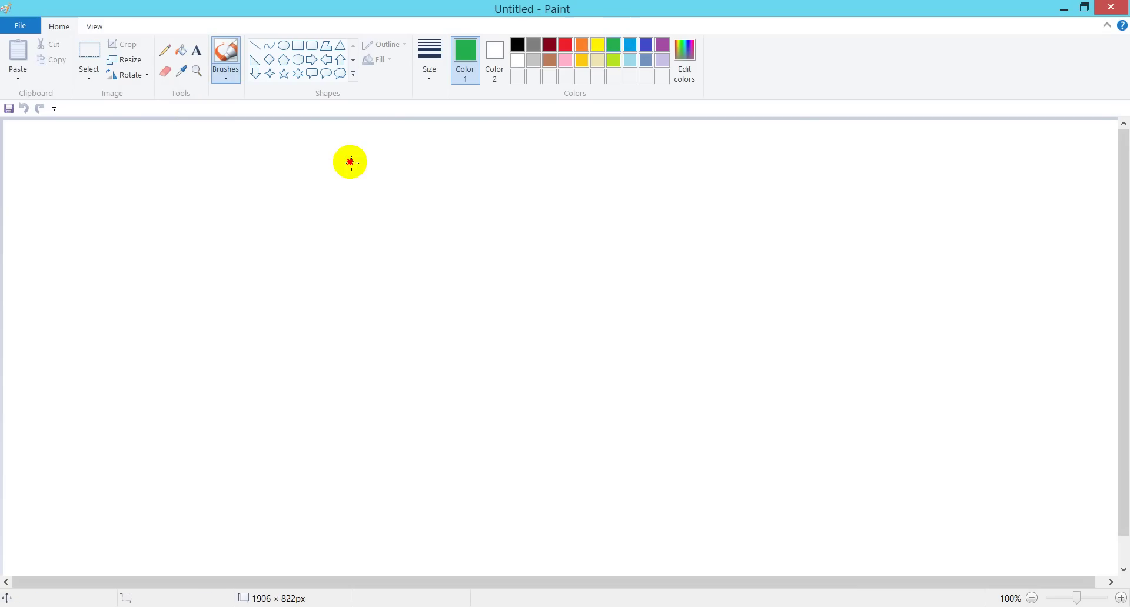
pyautogui.moveTo(340, 150); pyautogui.dragTo(470, 304)
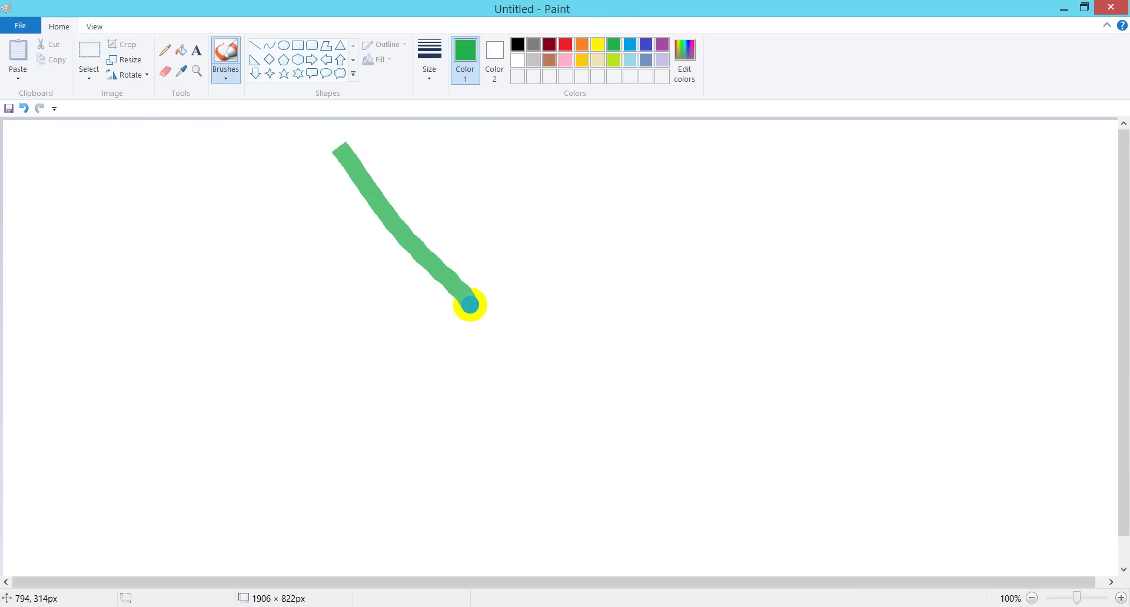
pyautogui.click(646, 44)
pyautogui.moveTo(630, 139); pyautogui.dragTo(499, 299)
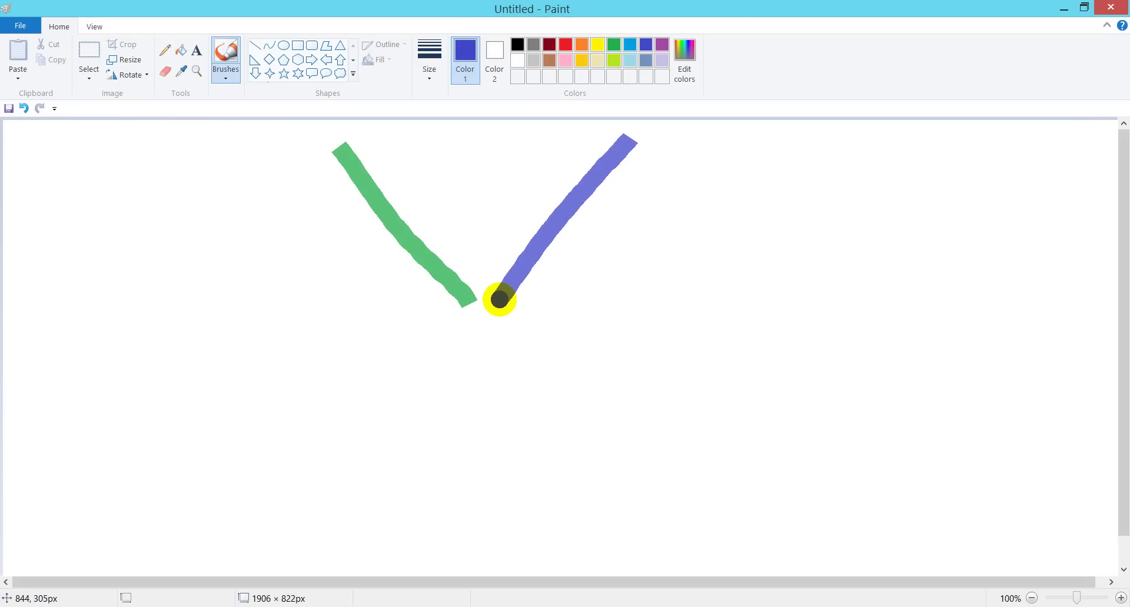
# Step: Erase the top ends of both strokes to square them off
pyautogui.click(165, 71)
pyautogui.moveTo(336, 147)
pyautogui.mouseDown()
pyautogui.moveTo(362, 151)
pyautogui.moveTo(343, 151)
pyautogui.mouseUp()
pyautogui.moveTo(632, 140)
pyautogui.mouseDown()
pyautogui.moveTo(613, 144)
pyautogui.moveTo(621, 136)
pyautogui.moveTo(608, 167)
pyautogui.moveTo(328, 156)
pyautogui.moveTo(357, 160)
pyautogui.mouseUp()
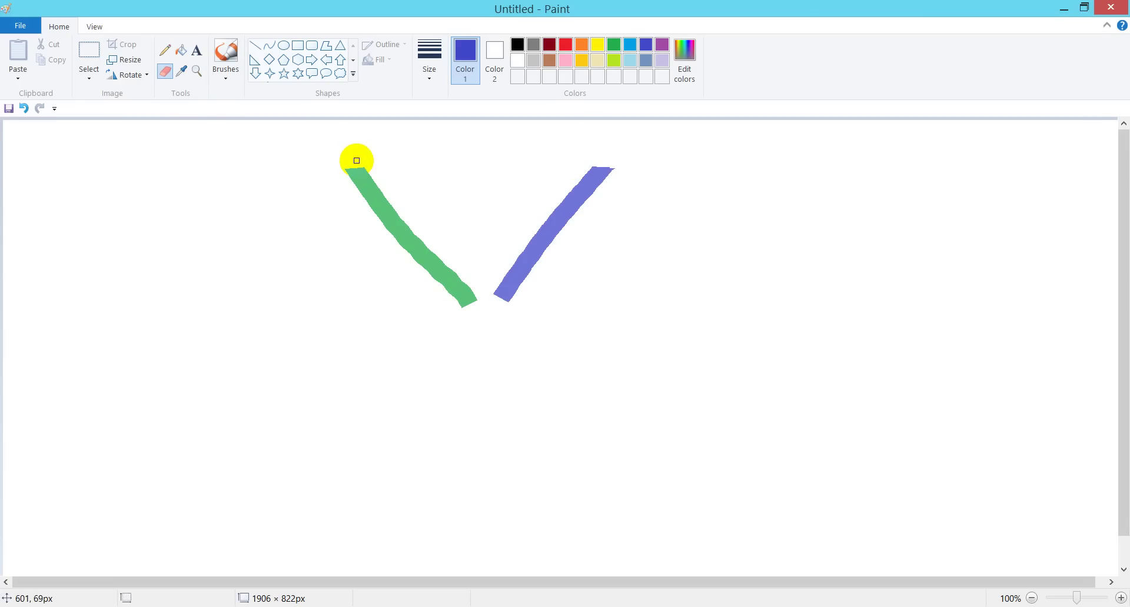
# Step: Draw a thin orange pencil line straight down from the V's point
pyautogui.click(165, 51)
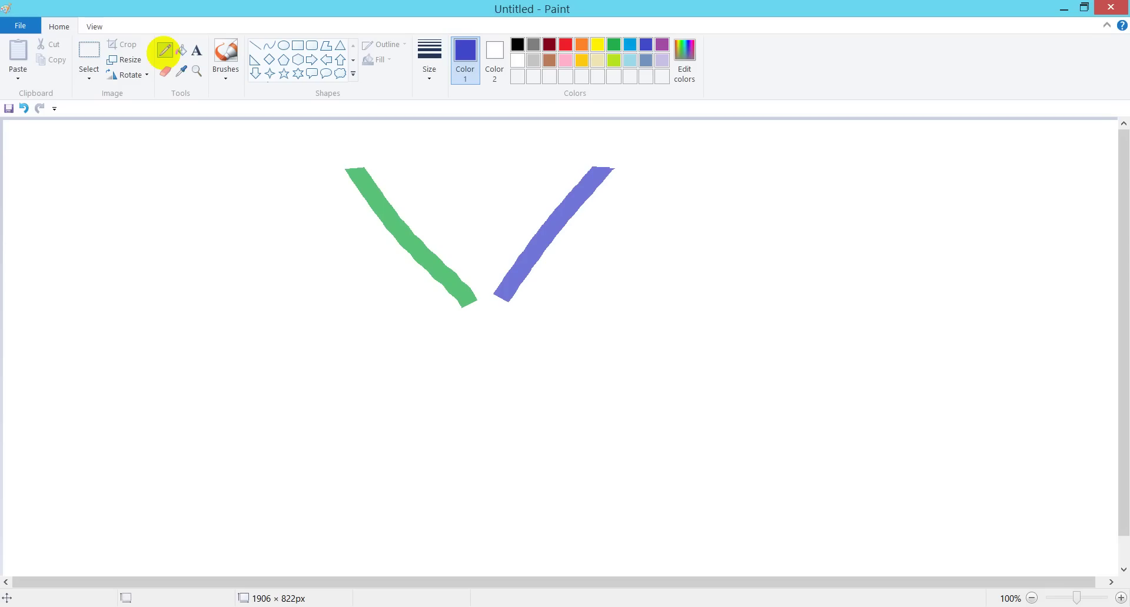
pyautogui.click(582, 44)
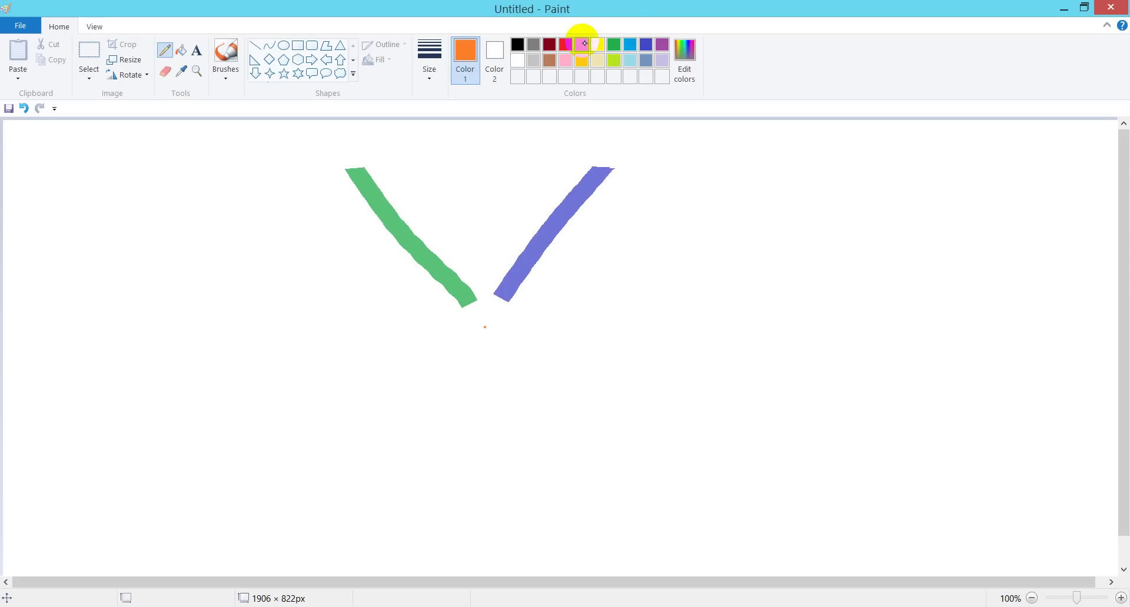
pyautogui.moveTo(485, 328); pyautogui.dragTo(486, 516)
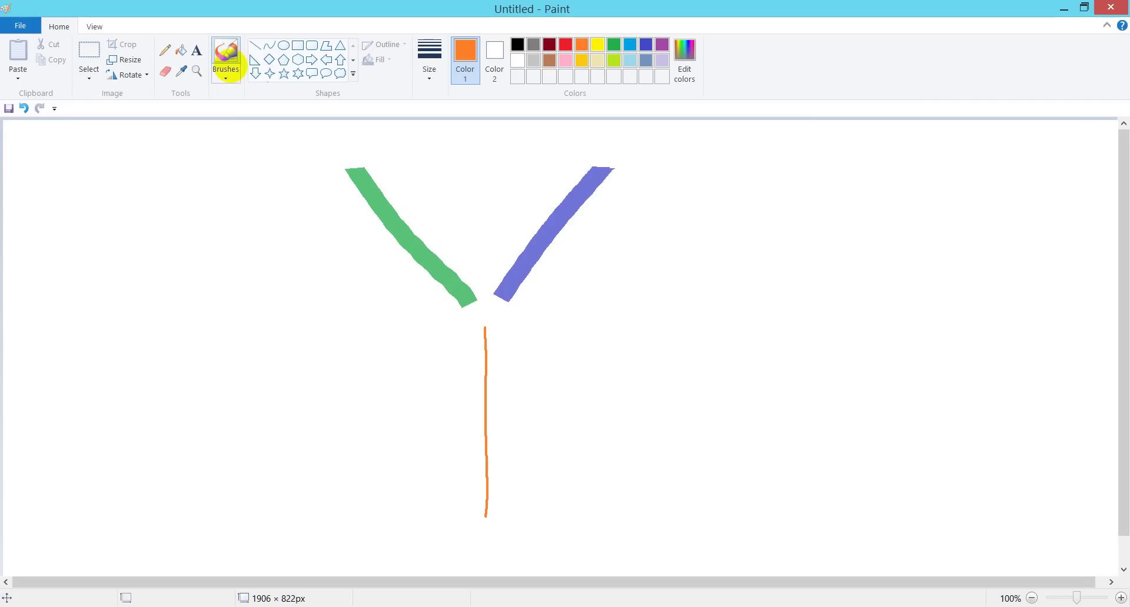
# Step: Retrace the orange line with the marker brush and shape a downward arrowhead
pyautogui.click(226, 59)
pyautogui.click(196, 128)
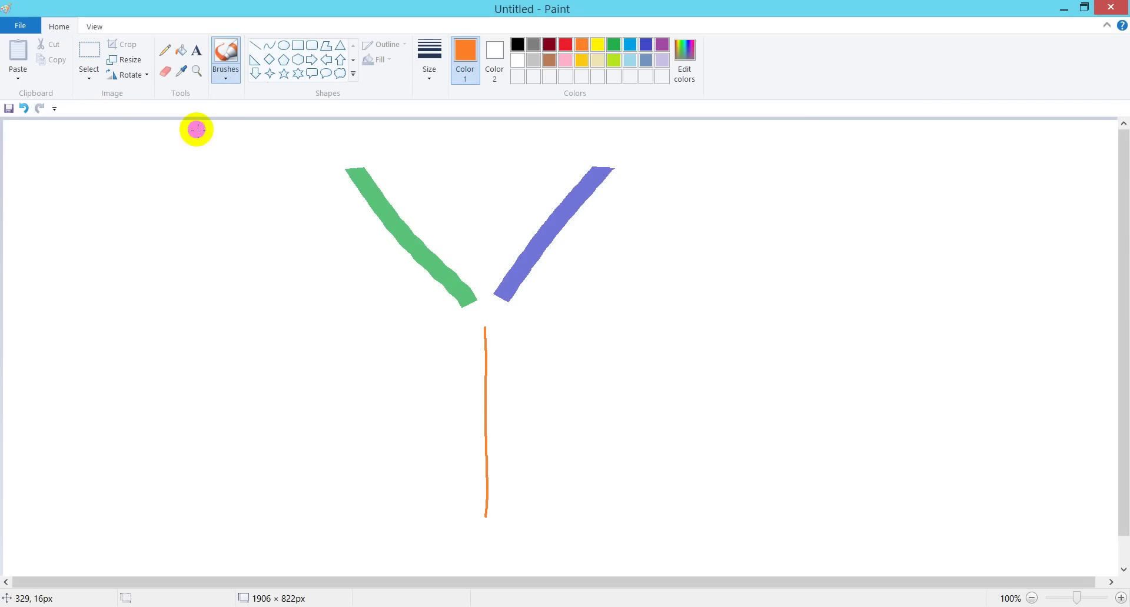
pyautogui.moveTo(486, 330)
pyautogui.mouseDown()
pyautogui.moveTo(487, 524)
pyautogui.moveTo(505, 510)
pyautogui.moveTo(498, 528)
pyautogui.mouseUp()
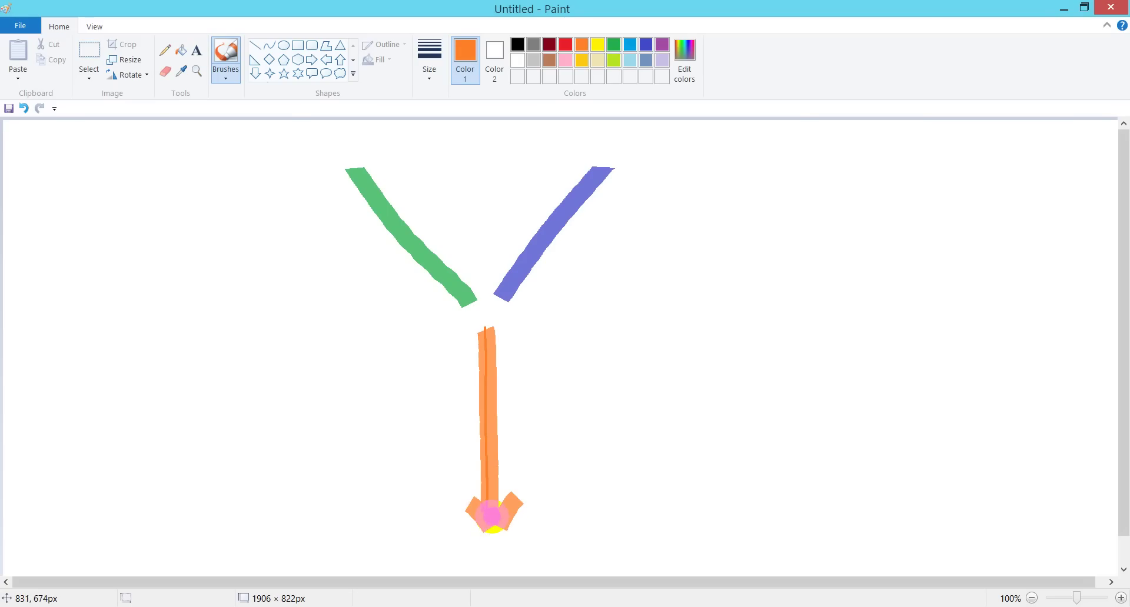
pyautogui.moveTo(492, 516)
pyautogui.mouseDown()
pyautogui.moveTo(486, 366)
pyautogui.moveTo(488, 528)
pyautogui.moveTo(499, 525)
pyautogui.moveTo(484, 523)
pyautogui.moveTo(509, 509)
pyautogui.moveTo(495, 531)
pyautogui.moveTo(475, 506)
pyautogui.mouseUp()
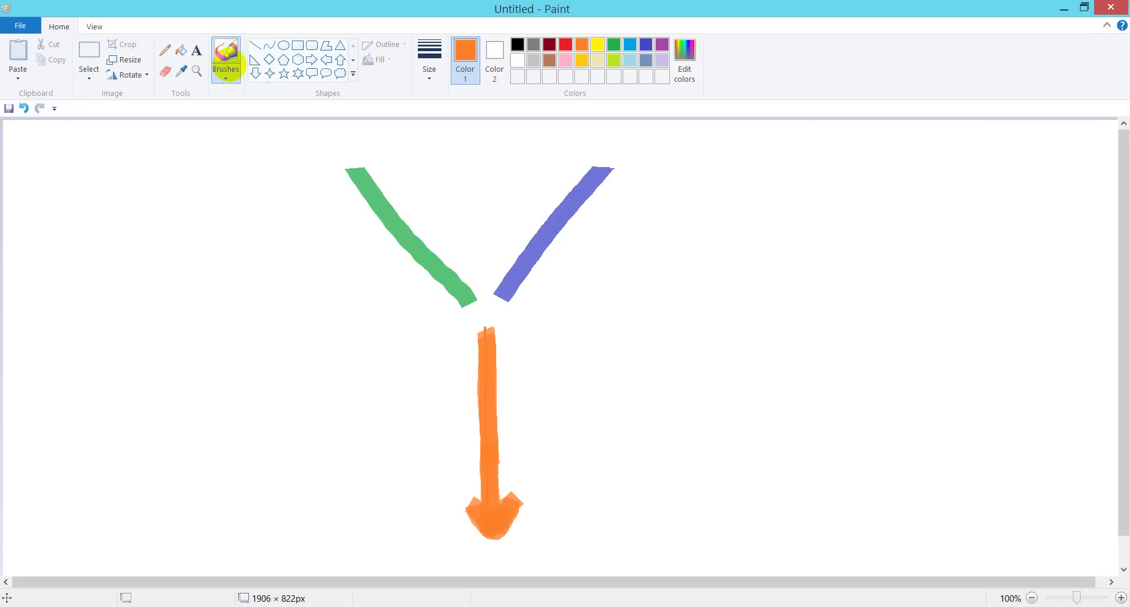
pyautogui.click(226, 52)
pyautogui.click(168, 99)
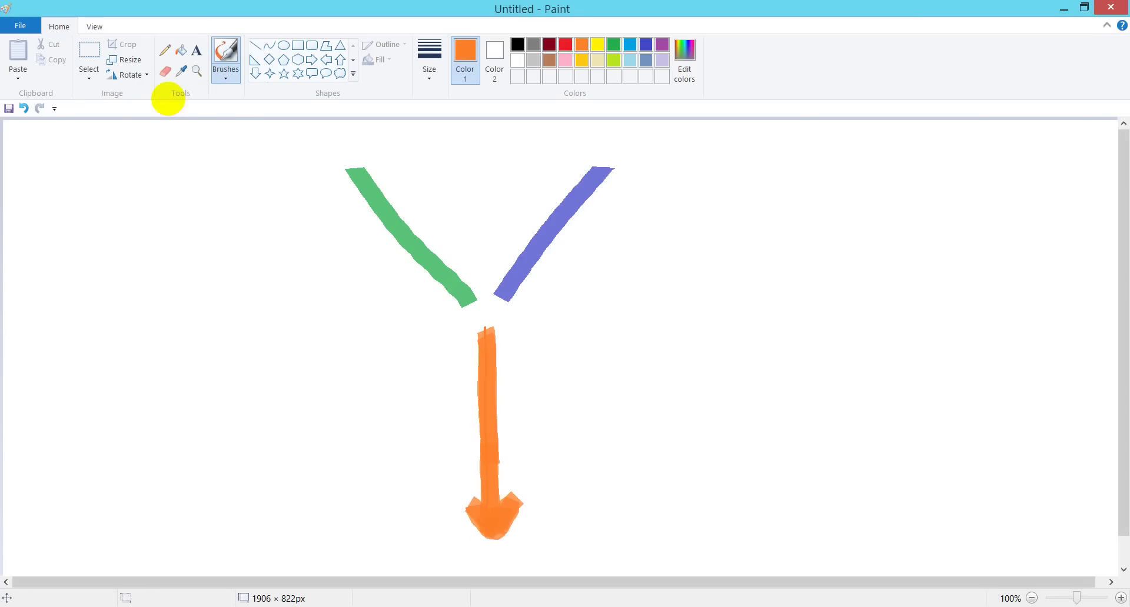
# Step: Handwrite 'Fibrin Matrix' under the arrow tip with the thinnest calligraphy pen
pyautogui.click(429, 65)
pyautogui.click(404, 96)
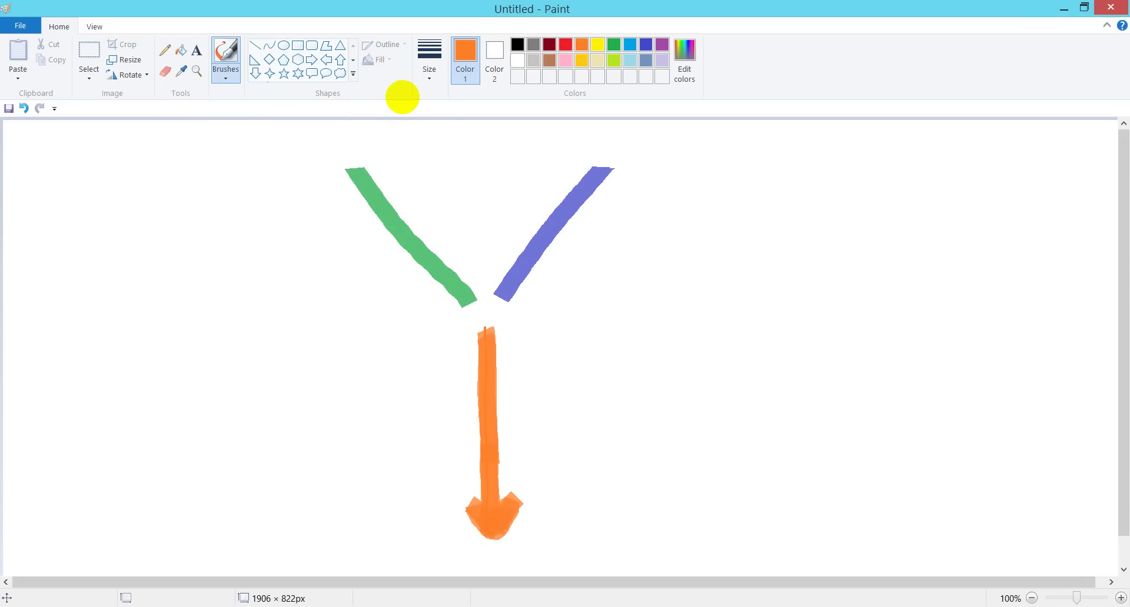
pyautogui.moveTo(424, 542)
pyautogui.mouseDown()
pyautogui.moveTo(423, 565)
pyautogui.moveTo(433, 540)
pyautogui.moveTo(441, 565)
pyautogui.moveTo(469, 565)
pyautogui.mouseUp()
pyautogui.click(440, 545)
pyautogui.moveTo(470, 557)
pyautogui.mouseDown()
pyautogui.moveTo(509, 564)
pyautogui.moveTo(529, 541)
pyautogui.moveTo(559, 564)
pyautogui.moveTo(588, 565)
pyautogui.moveTo(602, 540)
pyautogui.moveTo(609, 565)
pyautogui.moveTo(618, 549)
pyautogui.mouseUp()
pyautogui.moveTo(623, 553)
pyautogui.mouseDown()
pyautogui.moveTo(621, 531)
pyautogui.moveTo(634, 566)
pyautogui.mouseUp()
pyautogui.click(621, 531)
pyautogui.moveTo(634, 547); pyautogui.dragTo(655, 562)
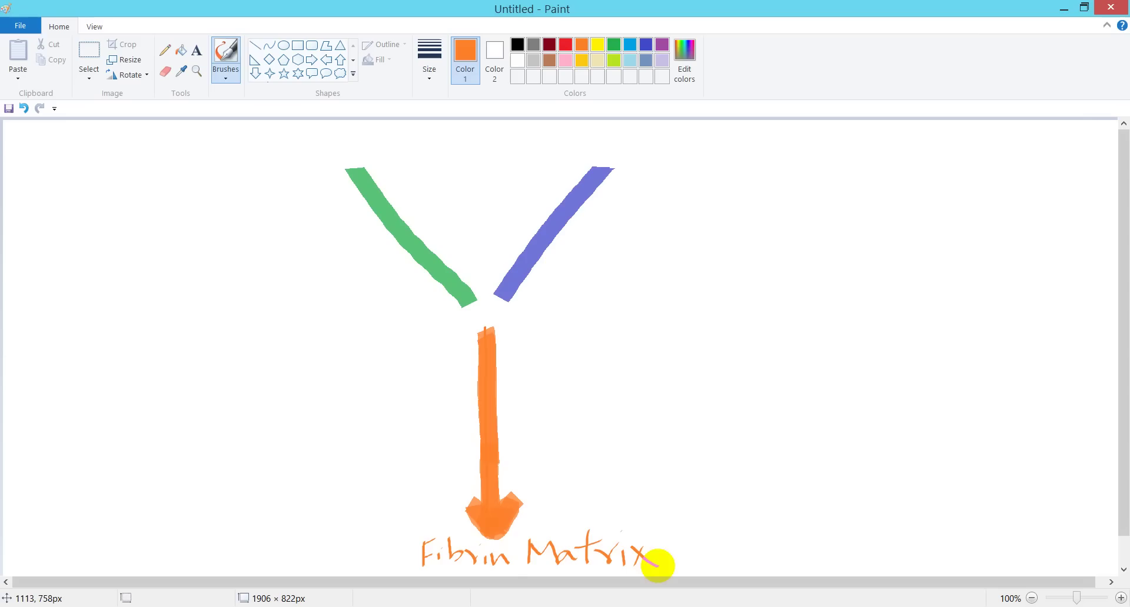
# Step: Draw three green tick marks across the green arm of the V
pyautogui.click(630, 43)
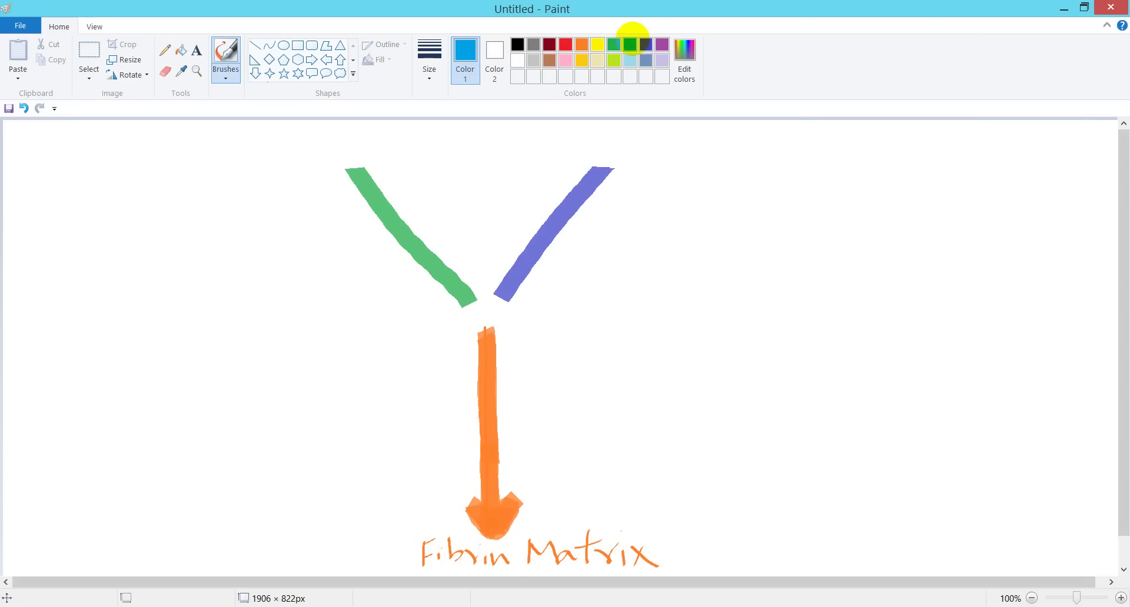
pyautogui.click(613, 43)
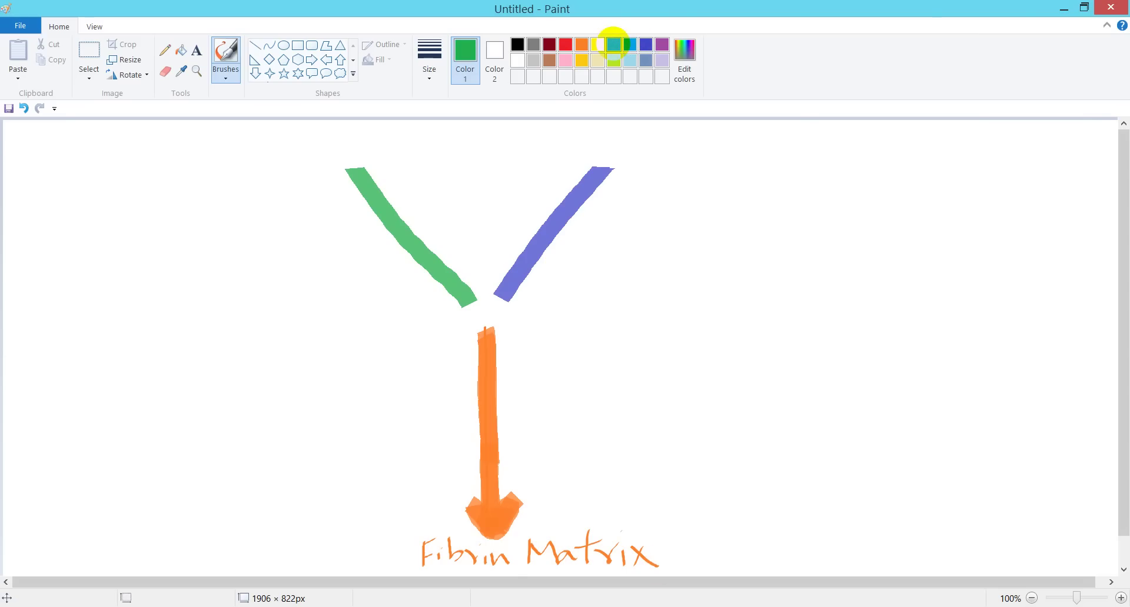
pyautogui.moveTo(310, 169)
pyautogui.mouseDown()
pyautogui.moveTo(412, 168)
pyautogui.moveTo(312, 174)
pyautogui.moveTo(377, 167)
pyautogui.mouseUp()
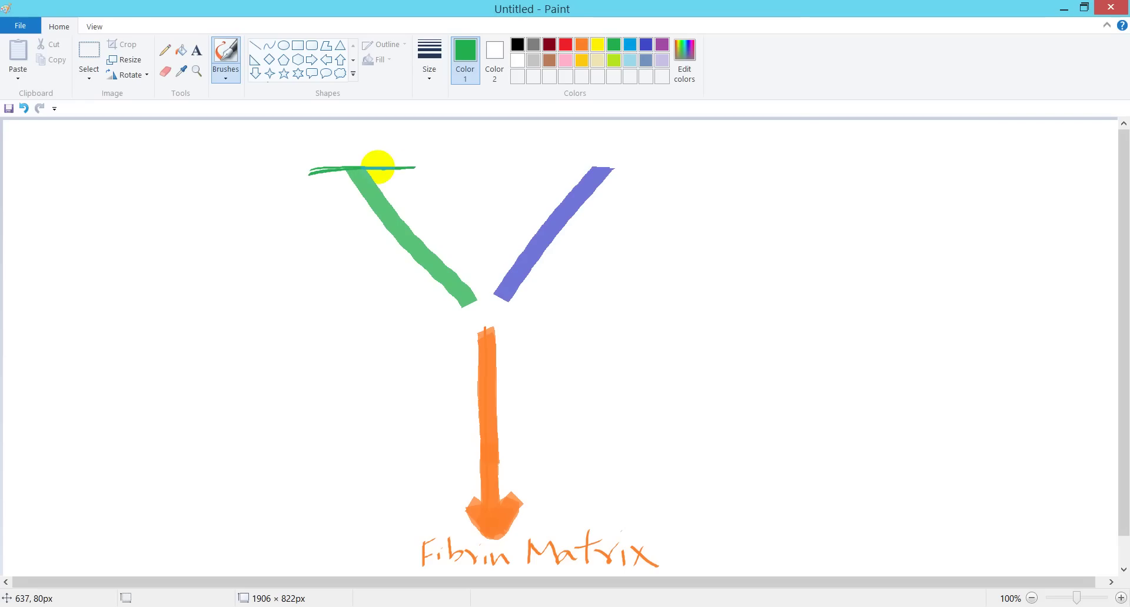
pyautogui.moveTo(348, 232); pyautogui.dragTo(434, 225)
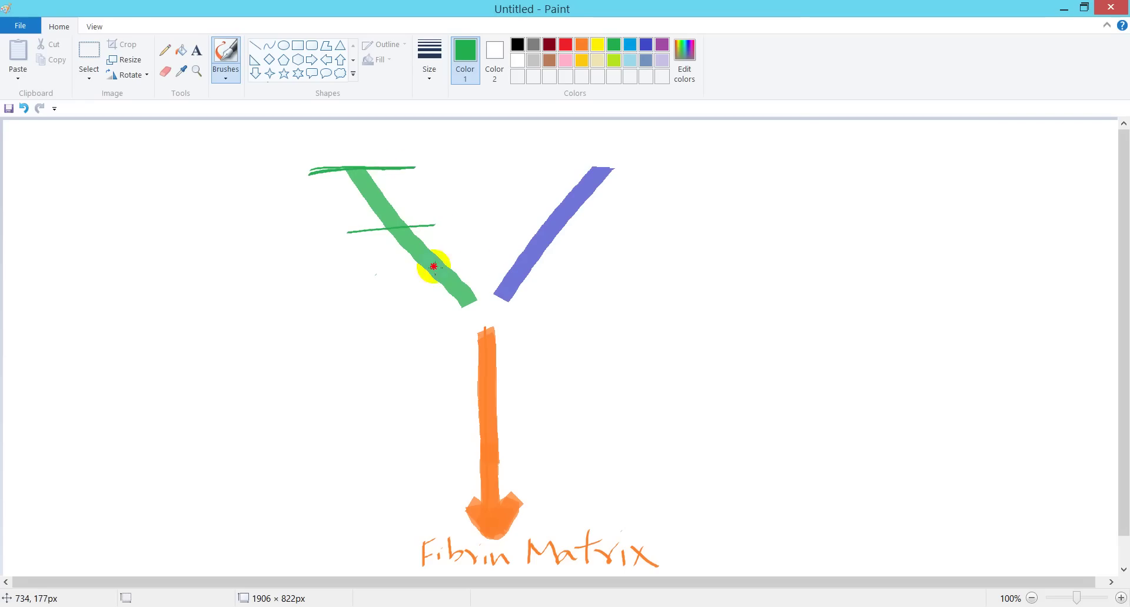
pyautogui.moveTo(375, 275); pyautogui.dragTo(475, 265)
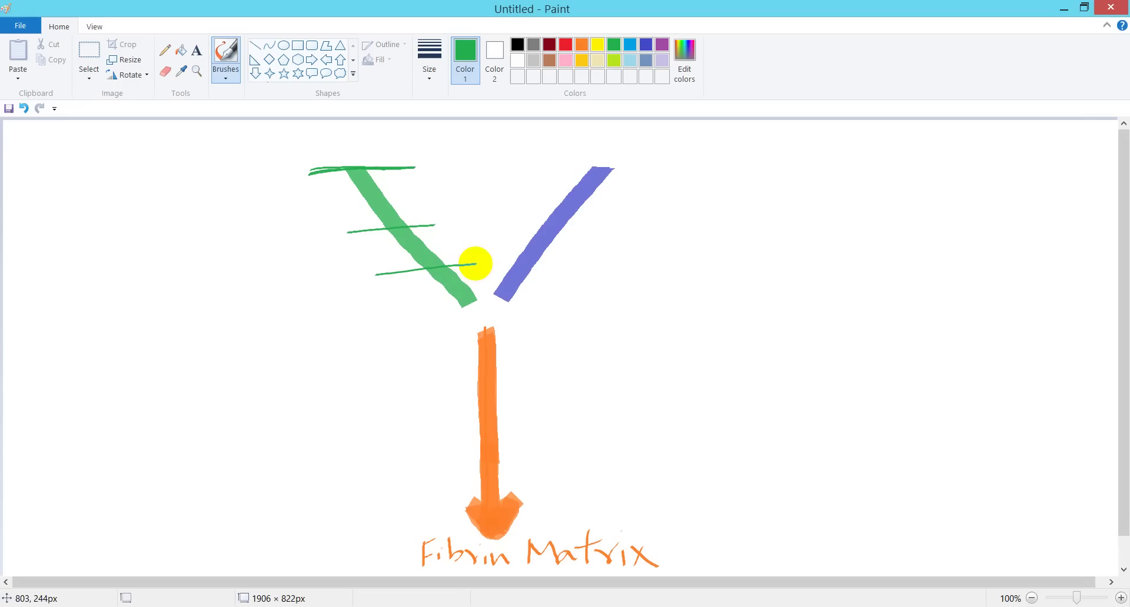
# Step: Add an indigo tick on the indigo arm and three orange ticks across the shaft
pyautogui.click(645, 44)
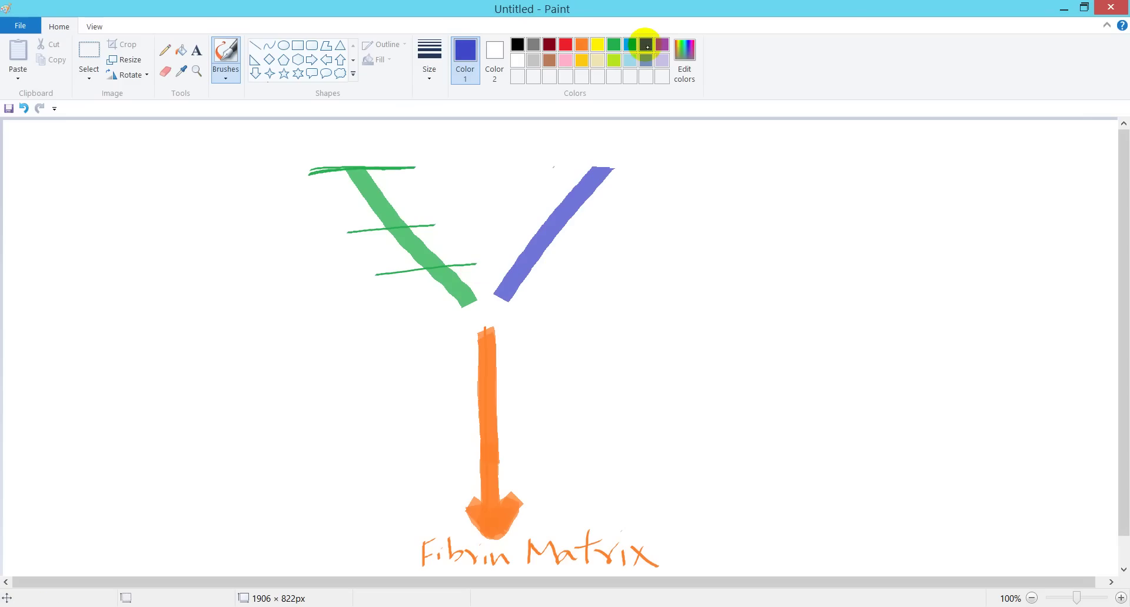
pyautogui.moveTo(553, 167); pyautogui.dragTo(654, 166)
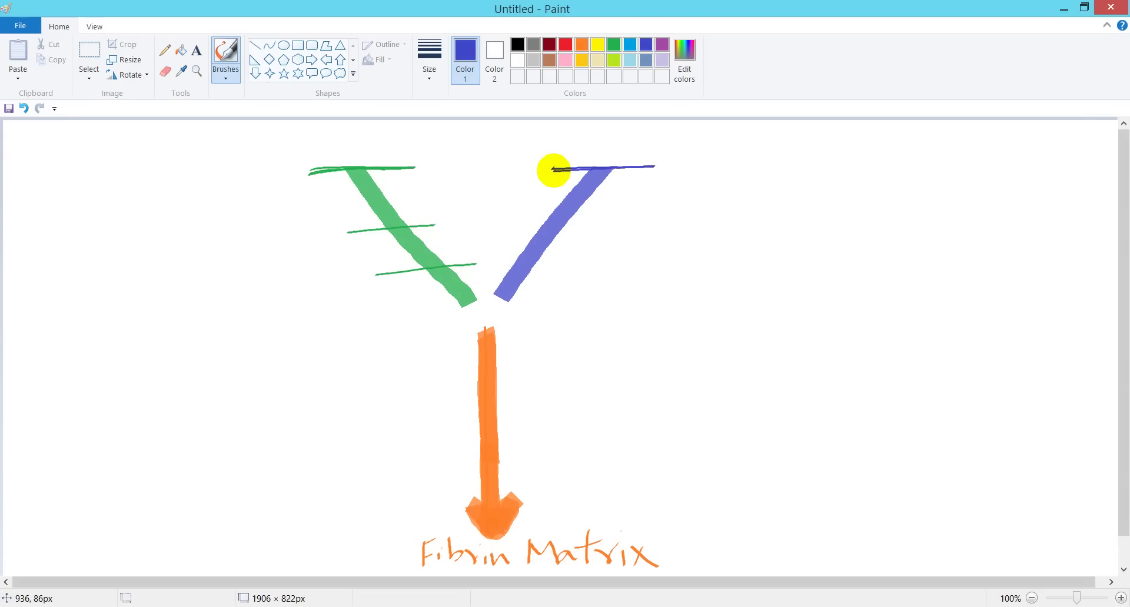
pyautogui.click(582, 44)
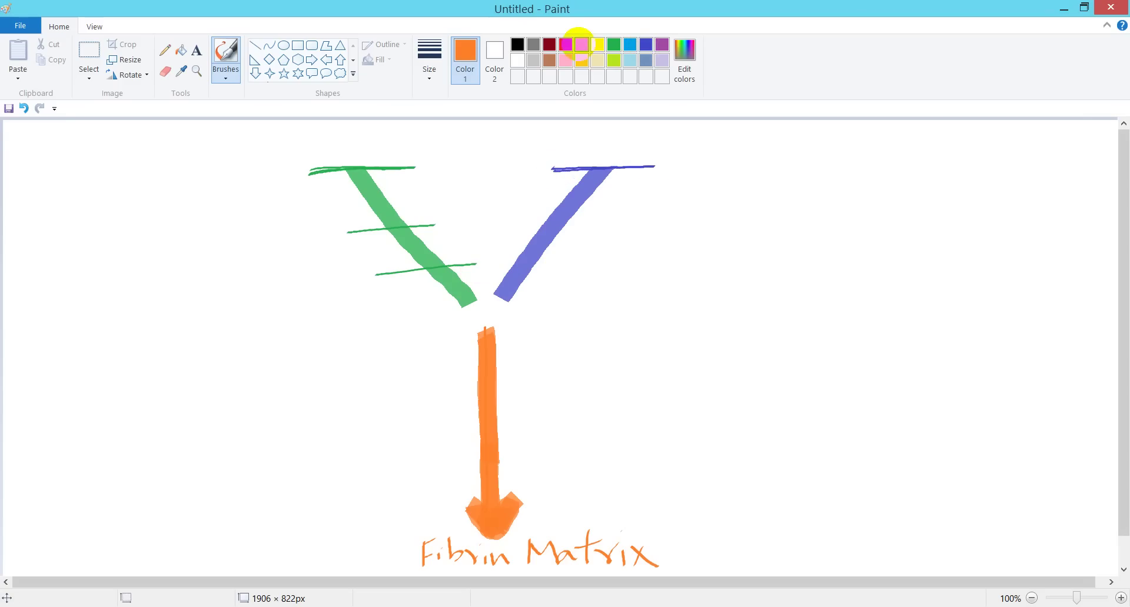
pyautogui.moveTo(438, 362); pyautogui.dragTo(530, 359)
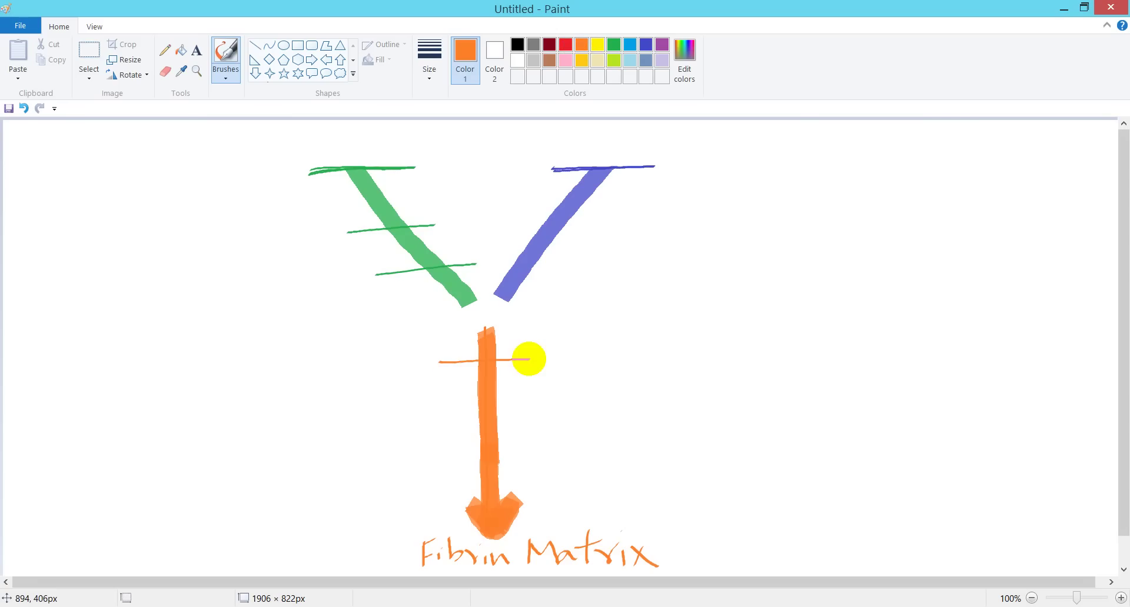
pyautogui.moveTo(464, 410); pyautogui.dragTo(525, 406)
pyautogui.moveTo(449, 463); pyautogui.dragTo(553, 455)
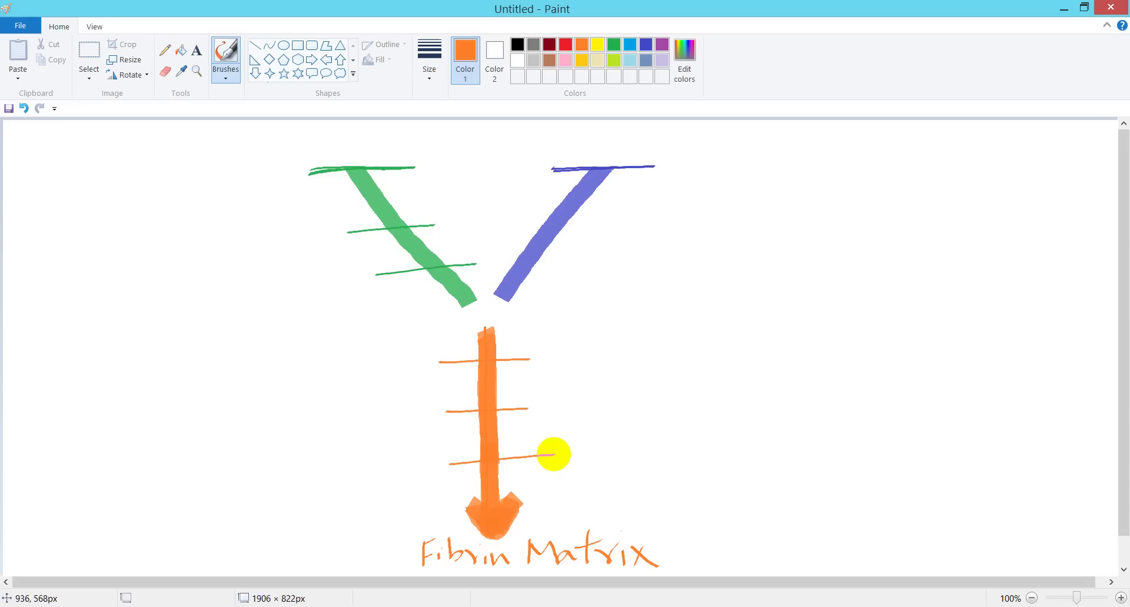
# Step: Begin handwriting the green label 'Intrinsic' at the top left
pyautogui.click(614, 45)
pyautogui.moveTo(94, 192); pyautogui.dragTo(104, 139)
pyautogui.moveTo(86, 193)
pyautogui.mouseDown()
pyautogui.moveTo(99, 140)
pyautogui.moveTo(114, 188)
pyautogui.moveTo(139, 189)
pyautogui.mouseUp()
pyautogui.moveTo(129, 143); pyautogui.dragTo(140, 194)
pyautogui.moveTo(134, 162); pyautogui.dragTo(160, 157)
pyautogui.moveTo(153, 176)
pyautogui.mouseDown()
pyautogui.moveTo(169, 192)
pyautogui.moveTo(199, 192)
pyautogui.moveTo(207, 173)
pyautogui.mouseUp()
# Step: Finish the green handwritten word 'Intrinsic'
pyautogui.click(166, 155)
pyautogui.moveTo(209, 168)
pyautogui.mouseDown()
pyautogui.moveTo(210, 189)
pyautogui.moveTo(231, 182)
pyautogui.mouseUp()
pyautogui.click(209, 151)
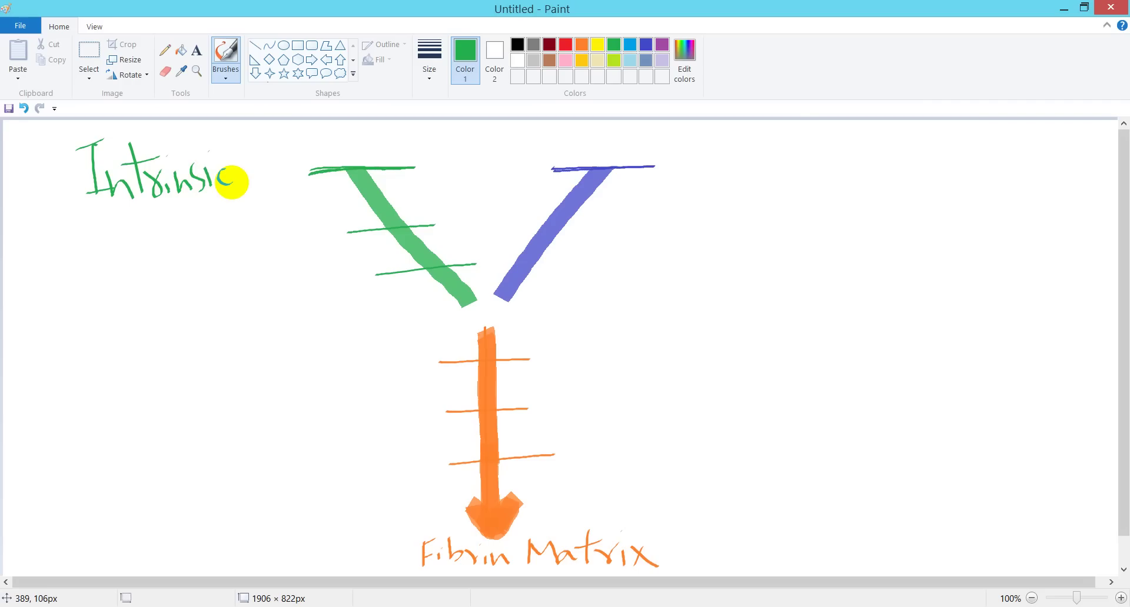
# Step: Handwrite 'Extrinsic' in indigo at the upper right of the canvas
pyautogui.click(646, 44)
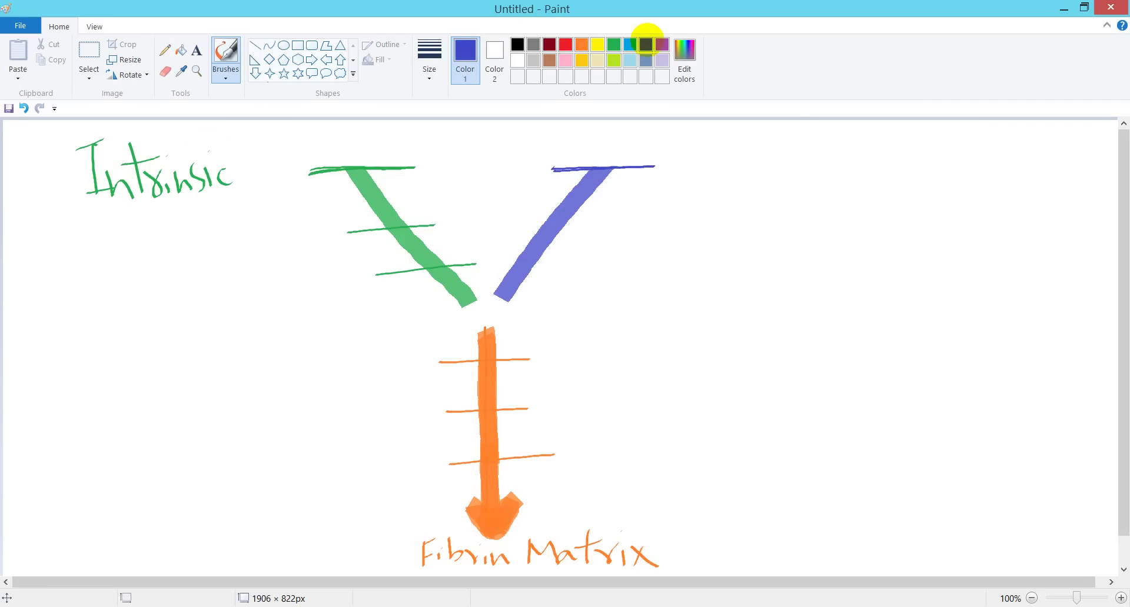
pyautogui.moveTo(796, 144)
pyautogui.mouseDown()
pyautogui.moveTo(796, 179)
pyautogui.moveTo(814, 141)
pyautogui.mouseUp()
pyautogui.moveTo(798, 163)
pyautogui.mouseDown()
pyautogui.moveTo(818, 158)
pyautogui.moveTo(829, 176)
pyautogui.moveTo(838, 160)
pyautogui.mouseUp()
pyautogui.moveTo(817, 158); pyautogui.dragTo(852, 182)
pyautogui.moveTo(852, 142); pyautogui.dragTo(853, 186)
pyautogui.moveTo(835, 160)
pyautogui.mouseDown()
pyautogui.moveTo(873, 152)
pyautogui.moveTo(881, 179)
pyautogui.moveTo(955, 174)
pyautogui.mouseUp()
pyautogui.click(885, 136)
pyautogui.click(931, 145)
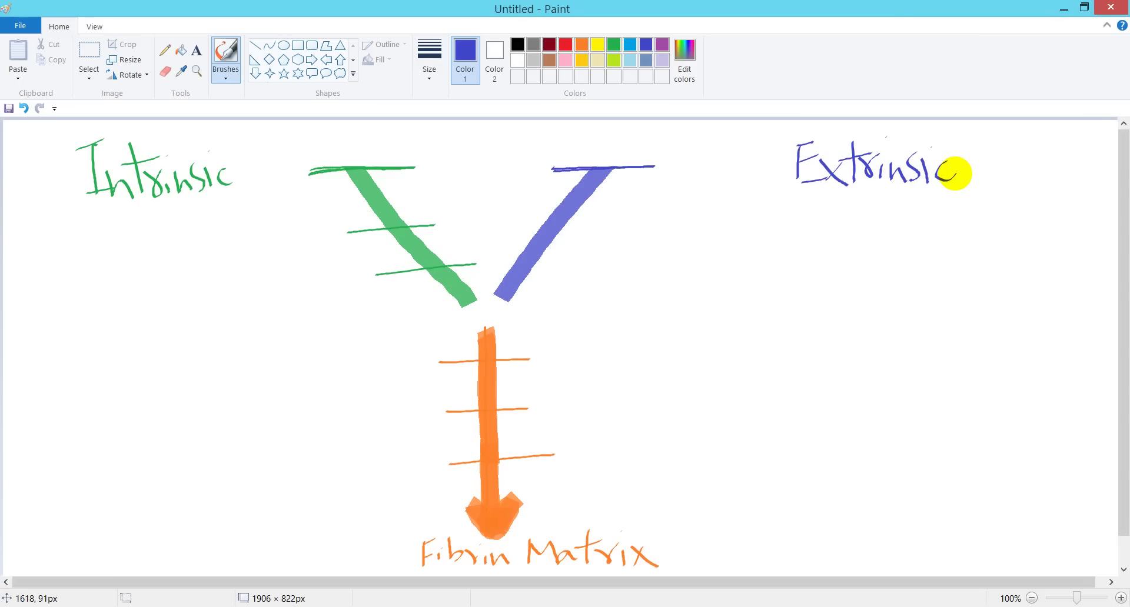
pyautogui.click(581, 44)
# Step: Draw a tall orange brace left of the arrow and write 'Common Pathway' beside it
pyautogui.moveTo(230, 330); pyautogui.dragTo(196, 347)
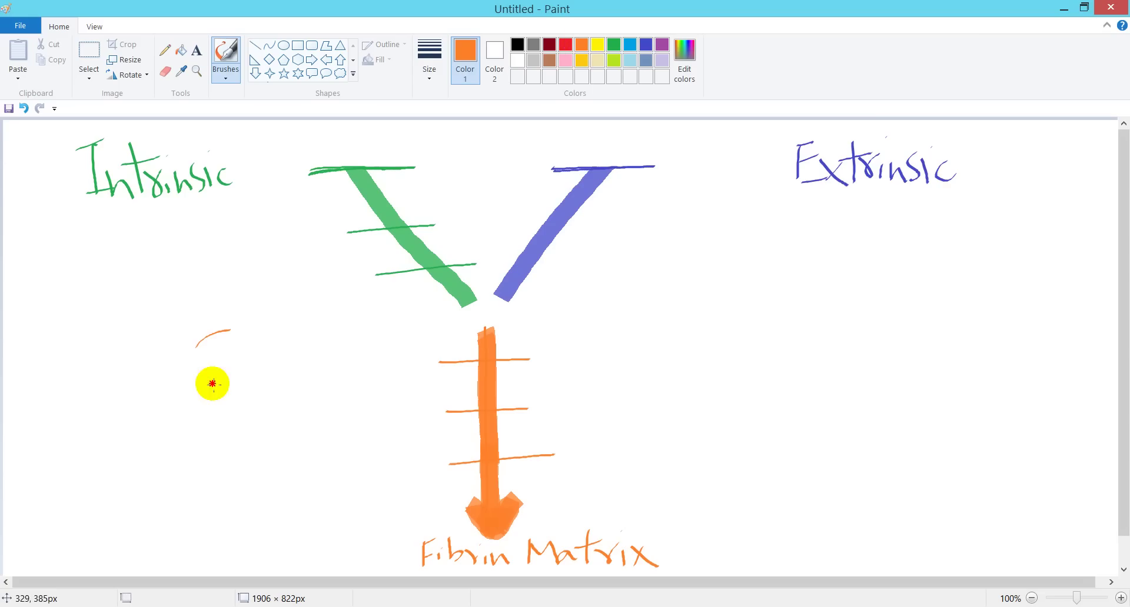
pyautogui.moveTo(212, 384)
pyautogui.mouseDown()
pyautogui.moveTo(219, 419)
pyautogui.moveTo(204, 447)
pyautogui.moveTo(222, 537)
pyautogui.moveTo(253, 540)
pyautogui.mouseUp()
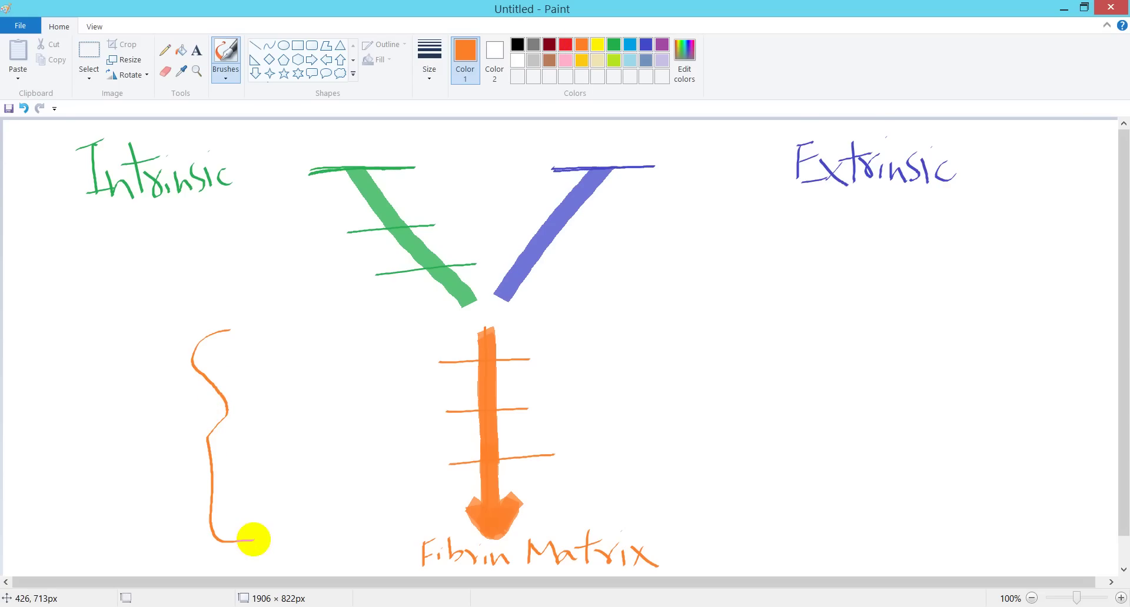
pyautogui.moveTo(65, 396)
pyautogui.mouseDown()
pyautogui.moveTo(113, 426)
pyautogui.moveTo(139, 406)
pyautogui.moveTo(190, 419)
pyautogui.mouseUp()
pyautogui.moveTo(59, 470)
pyautogui.mouseDown()
pyautogui.moveTo(65, 514)
pyautogui.moveTo(63, 497)
pyautogui.moveTo(110, 456)
pyautogui.moveTo(131, 467)
pyautogui.moveTo(152, 453)
pyautogui.moveTo(201, 492)
pyautogui.mouseUp()
pyautogui.moveTo(203, 446); pyautogui.dragTo(202, 503)
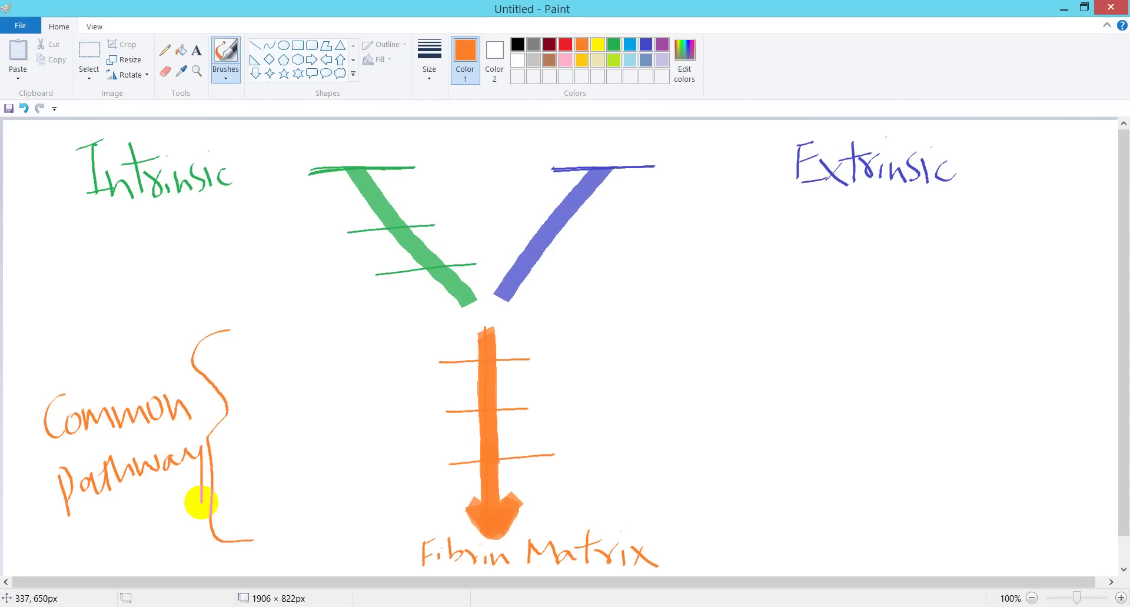
# Step: Write 'shortest' in indigo below the Extrinsic label
pyautogui.click(642, 43)
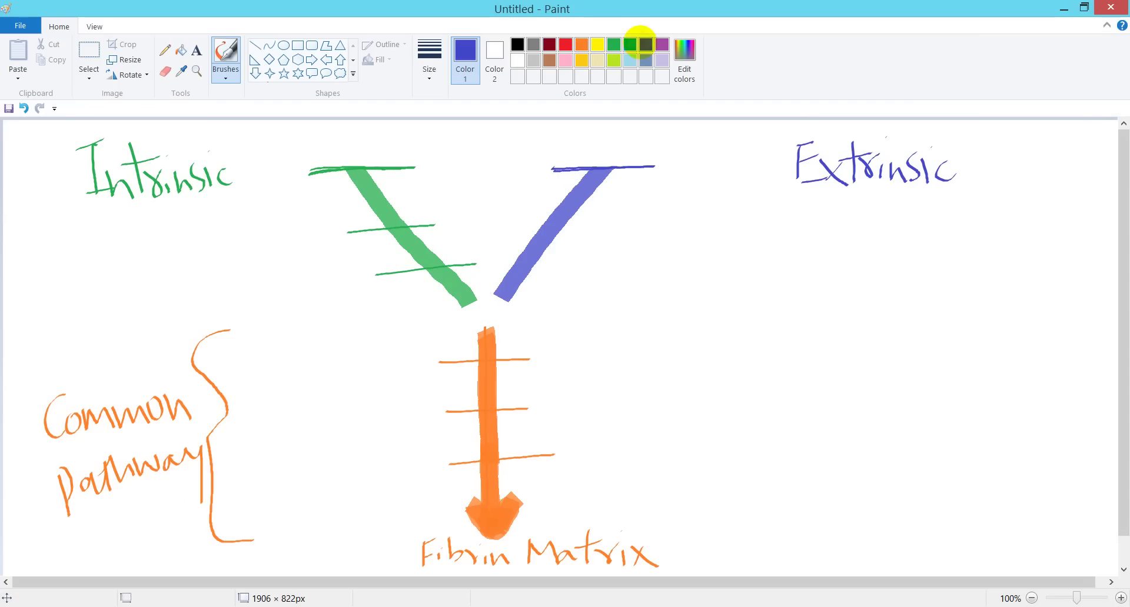
pyautogui.moveTo(883, 215); pyautogui.dragTo(862, 238)
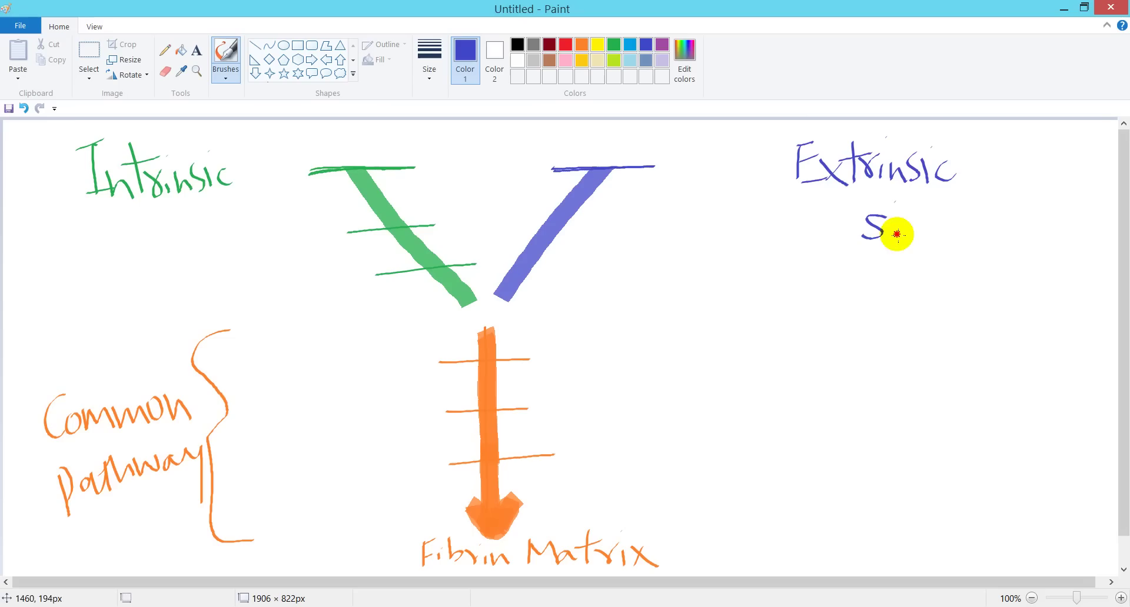
pyautogui.moveTo(893, 203)
pyautogui.mouseDown()
pyautogui.moveTo(920, 240)
pyautogui.moveTo(945, 214)
pyautogui.moveTo(957, 238)
pyautogui.mouseUp()
pyautogui.moveTo(945, 219)
pyautogui.mouseDown()
pyautogui.moveTo(990, 219)
pyautogui.moveTo(1012, 201)
pyautogui.moveTo(1009, 239)
pyautogui.mouseUp()
pyautogui.moveTo(1005, 210); pyautogui.dragTo(1025, 204)
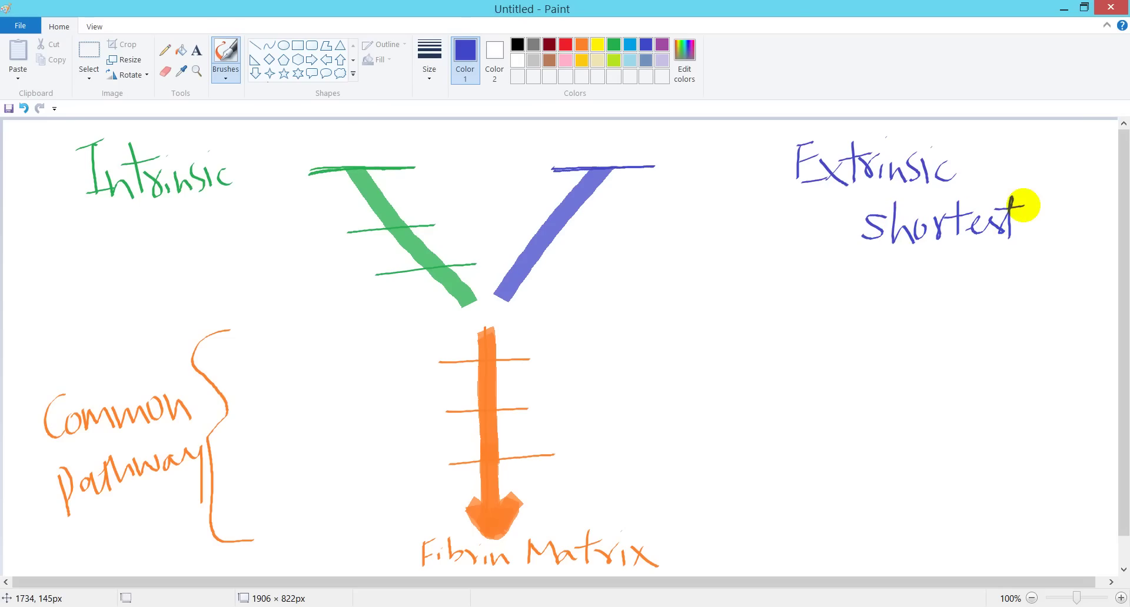
# Step: Continue the note with 'way blood clot form' and start 'PT' beneath it
pyautogui.moveTo(911, 262)
pyautogui.mouseDown()
pyautogui.moveTo(951, 262)
pyautogui.moveTo(978, 309)
pyautogui.mouseUp()
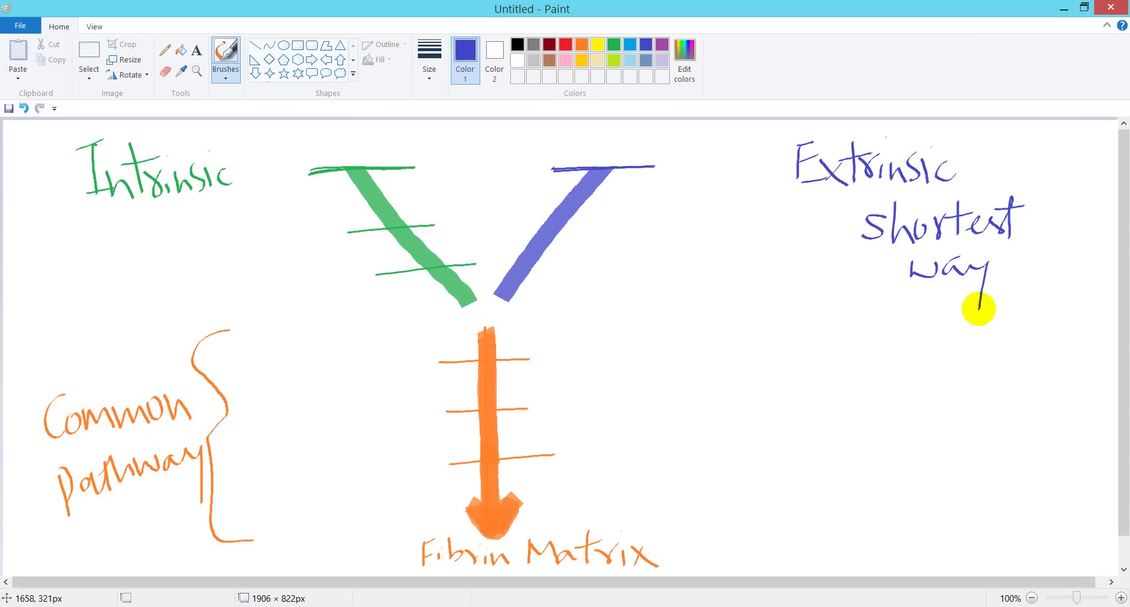
pyautogui.moveTo(1011, 248)
pyautogui.mouseDown()
pyautogui.moveTo(1008, 276)
pyautogui.moveTo(1034, 282)
pyautogui.moveTo(1067, 253)
pyautogui.moveTo(1087, 267)
pyautogui.mouseUp()
pyautogui.click(990, 323)
pyautogui.moveTo(930, 318)
pyautogui.mouseDown()
pyautogui.moveTo(942, 315)
pyautogui.moveTo(937, 338)
pyautogui.mouseUp()
pyautogui.moveTo(956, 297); pyautogui.dragTo(989, 335)
pyautogui.moveTo(1015, 294); pyautogui.dragTo(1019, 371)
pyautogui.moveTo(1000, 324)
pyautogui.mouseDown()
pyautogui.moveTo(1054, 330)
pyautogui.moveTo(1061, 305)
pyautogui.moveTo(1094, 315)
pyautogui.mouseUp()
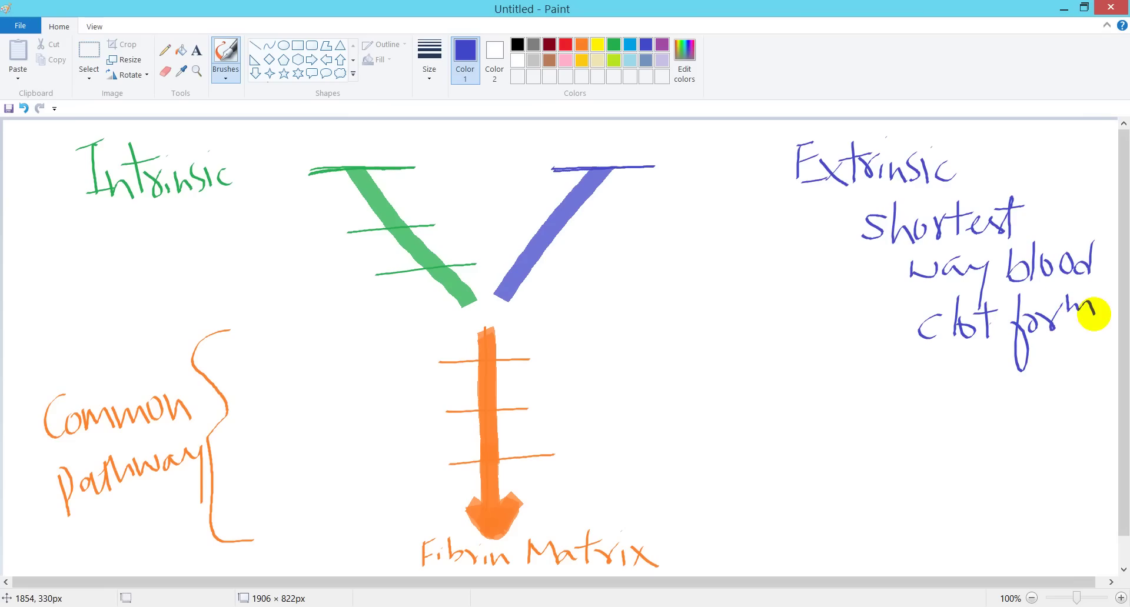
pyautogui.moveTo(928, 368)
pyautogui.mouseDown()
pyautogui.moveTo(930, 411)
pyautogui.moveTo(931, 389)
pyautogui.moveTo(964, 406)
pyautogui.moveTo(986, 364)
pyautogui.mouseUp()
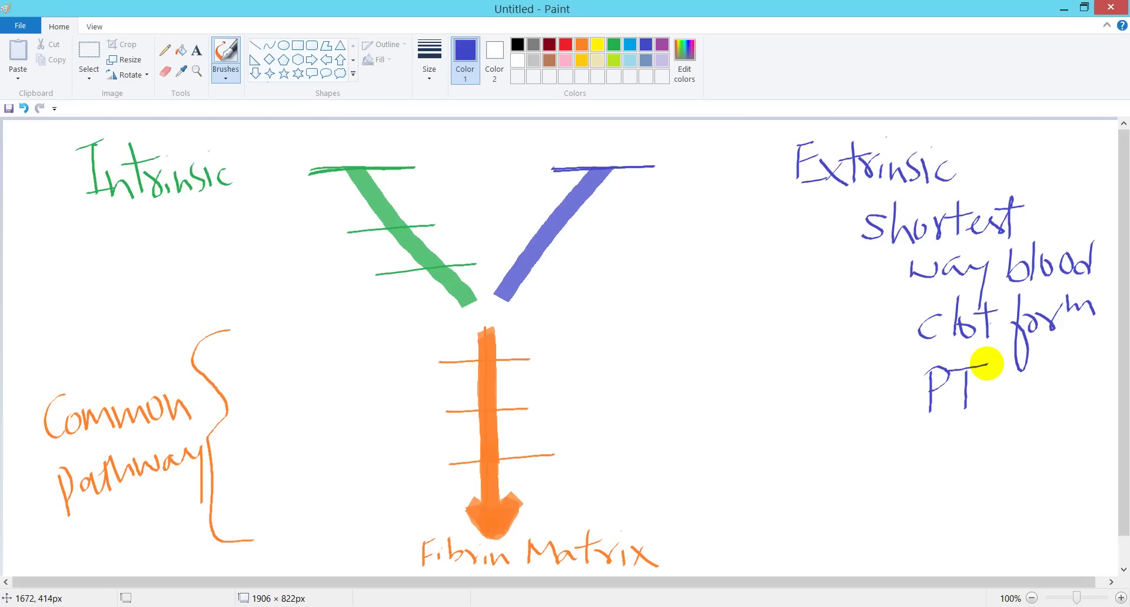
# Step: Circle PT in purple and start writing 'WARFARIN' in indigo below it
pyautogui.click(661, 46)
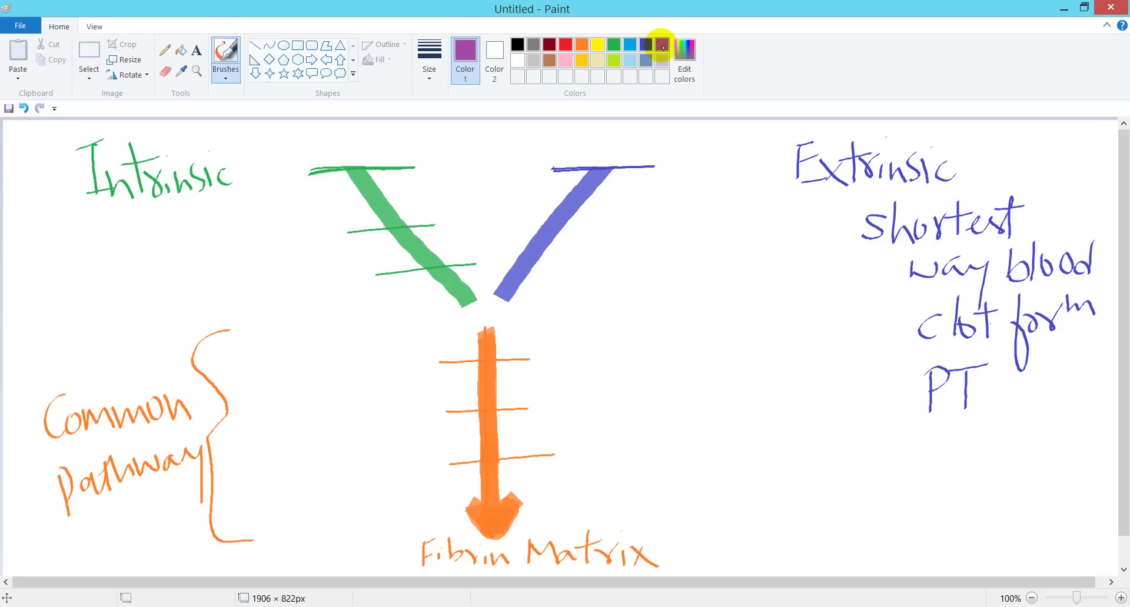
pyautogui.moveTo(936, 353)
pyautogui.mouseDown()
pyautogui.moveTo(1004, 416)
pyautogui.moveTo(910, 359)
pyautogui.mouseUp()
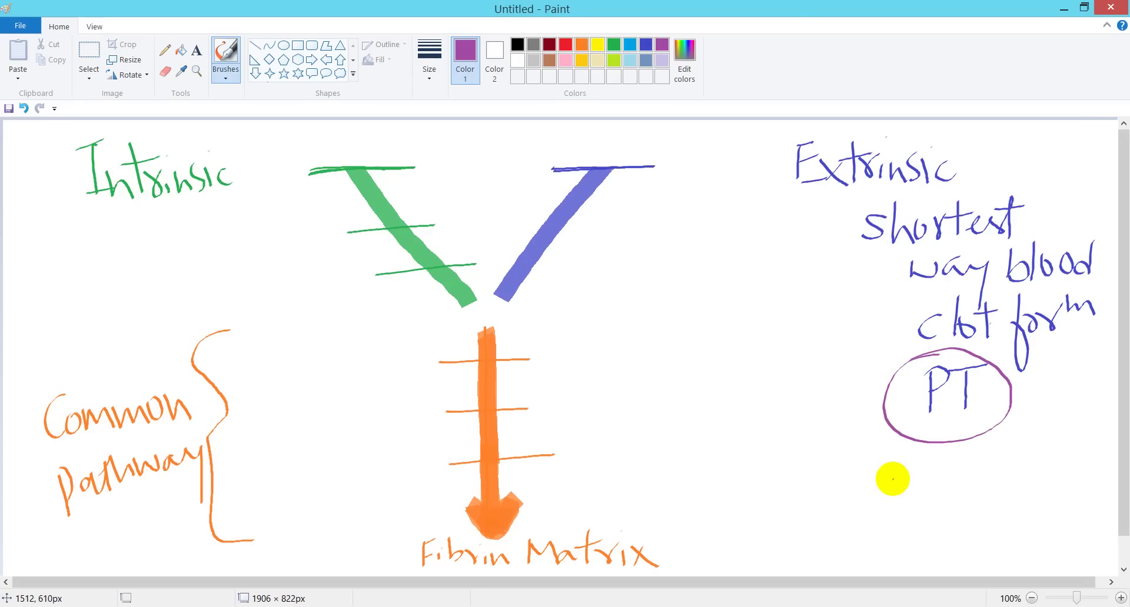
pyautogui.click(645, 45)
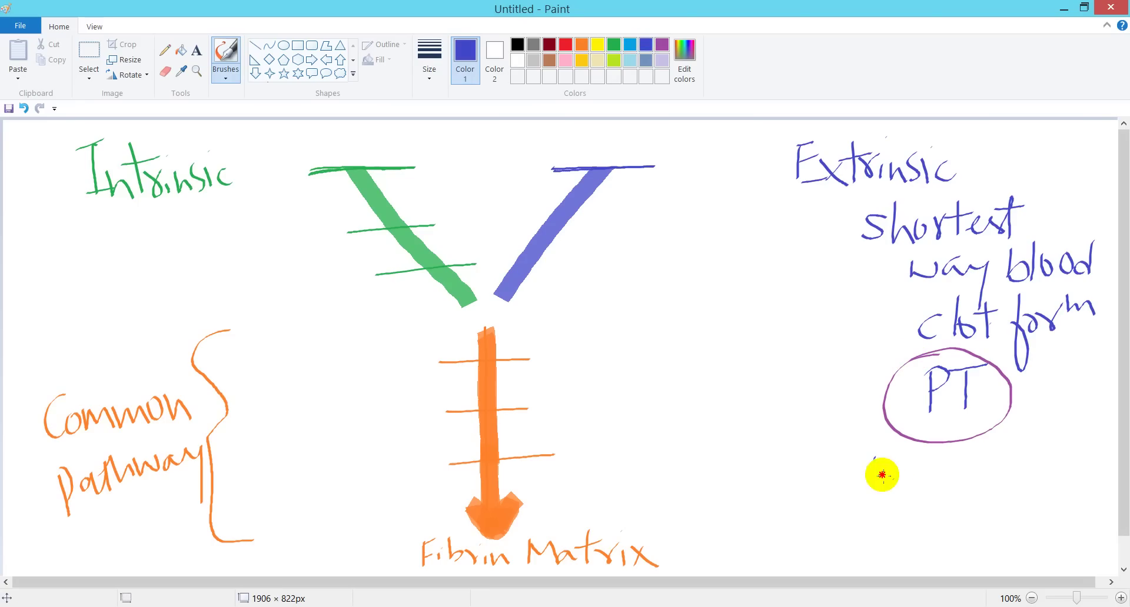
pyautogui.moveTo(874, 461)
pyautogui.mouseDown()
pyautogui.moveTo(900, 457)
pyautogui.moveTo(935, 490)
pyautogui.moveTo(959, 459)
pyautogui.moveTo(970, 490)
pyautogui.mouseUp()
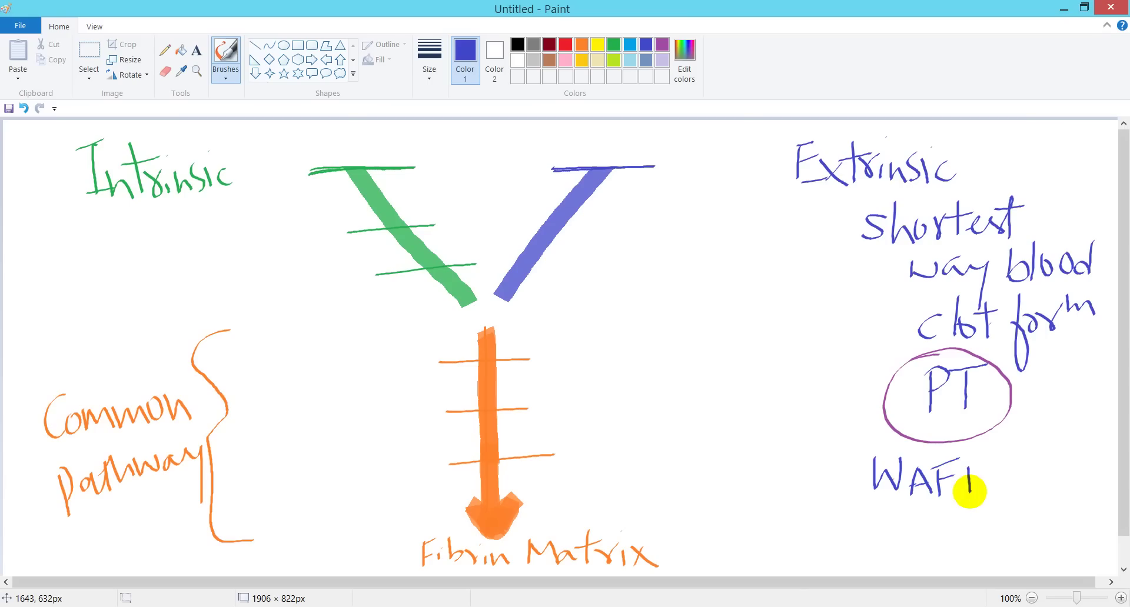
# Step: Erase the misdrawn letters after 'WA' and redraw the rest of 'WARFARIN' in pencil
pyautogui.click(164, 71)
pyautogui.moveTo(940, 468)
pyautogui.mouseDown()
pyautogui.moveTo(944, 486)
pyautogui.moveTo(933, 474)
pyautogui.moveTo(973, 494)
pyautogui.moveTo(961, 454)
pyautogui.mouseUp()
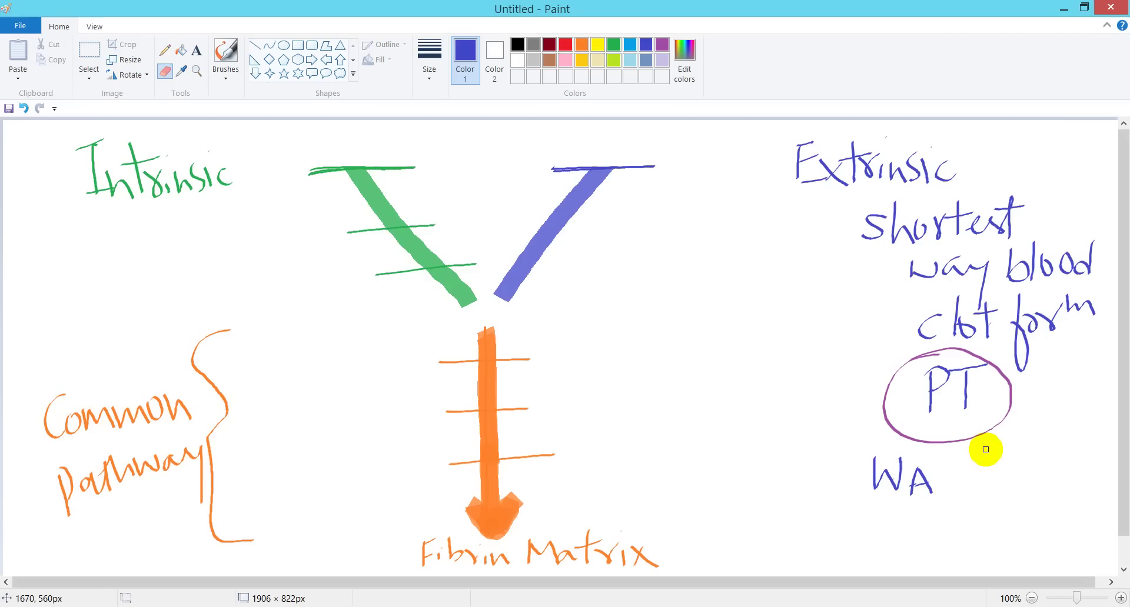
pyautogui.click(165, 51)
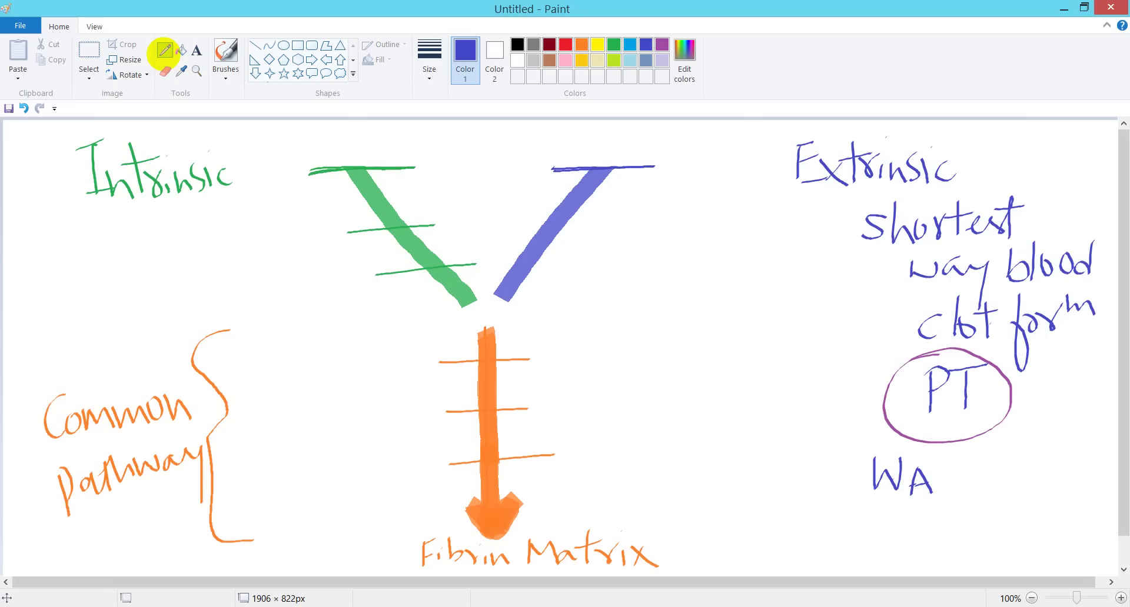
pyautogui.moveTo(935, 469); pyautogui.dragTo(943, 499)
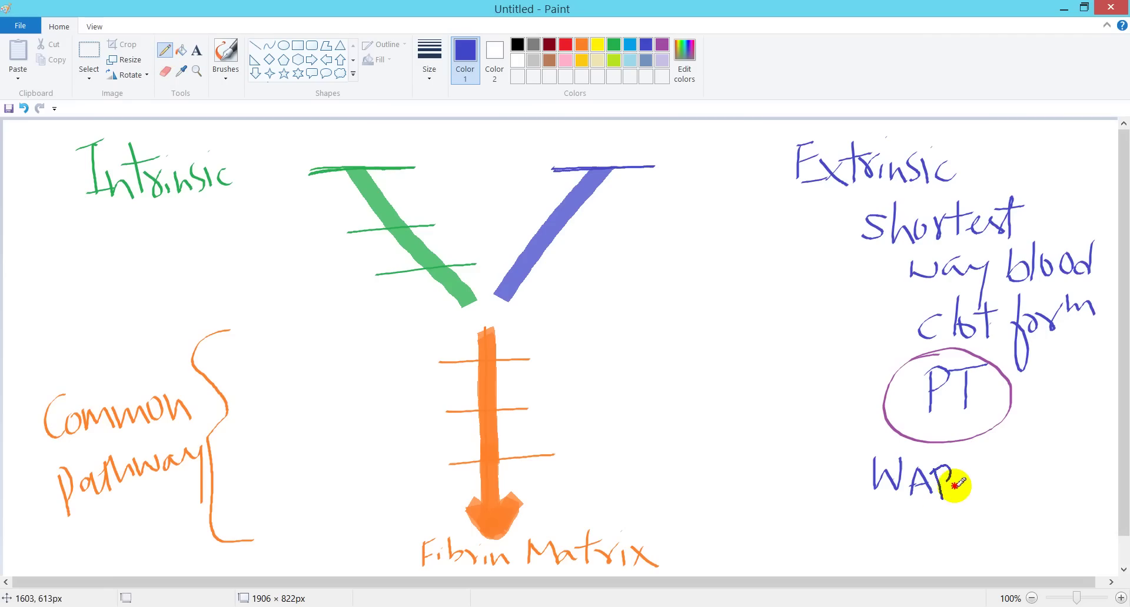
pyautogui.moveTo(954, 486)
pyautogui.mouseDown()
pyautogui.moveTo(982, 463)
pyautogui.moveTo(1001, 482)
pyautogui.moveTo(1033, 483)
pyautogui.moveTo(1036, 457)
pyautogui.moveTo(1063, 487)
pyautogui.moveTo(1092, 486)
pyautogui.mouseUp()
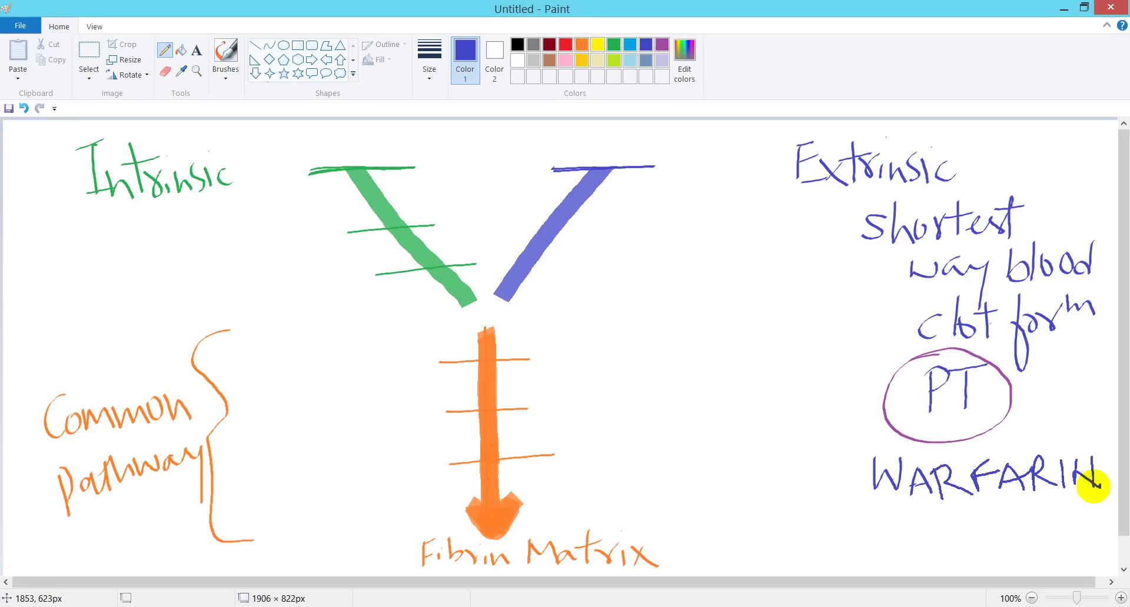
# Step: Write 'PTT' in green under the Intrinsic label
pyautogui.click(614, 44)
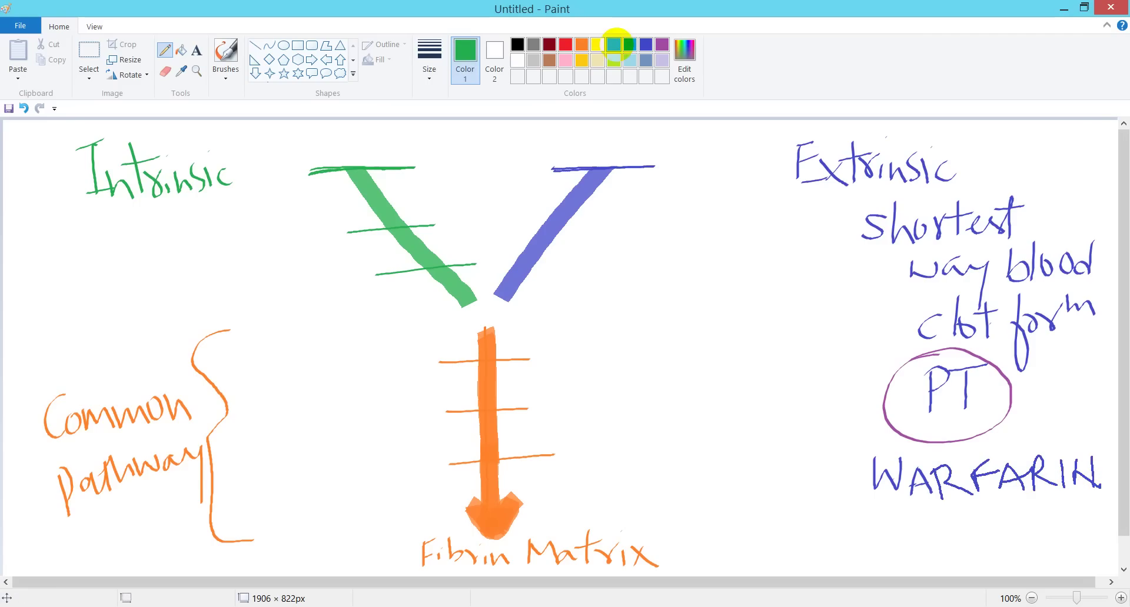
pyautogui.moveTo(55, 290)
pyautogui.mouseDown()
pyautogui.moveTo(71, 245)
pyautogui.moveTo(63, 271)
pyautogui.moveTo(117, 242)
pyautogui.mouseUp()
pyautogui.moveTo(137, 278); pyautogui.dragTo(137, 247)
pyautogui.moveTo(117, 244)
pyautogui.mouseDown()
pyautogui.moveTo(135, 278)
pyautogui.moveTo(159, 236)
pyautogui.mouseUp()
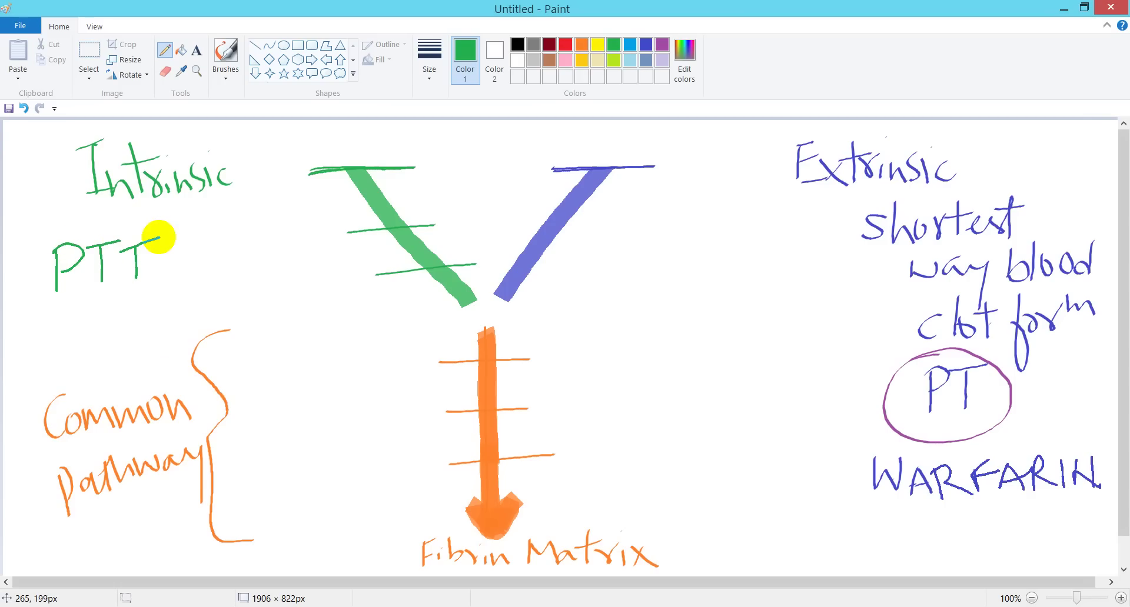
# Step: Circle PTT in red and write 'Heparin' in green below it
pyautogui.click(565, 44)
pyautogui.moveTo(65, 230); pyautogui.dragTo(46, 246)
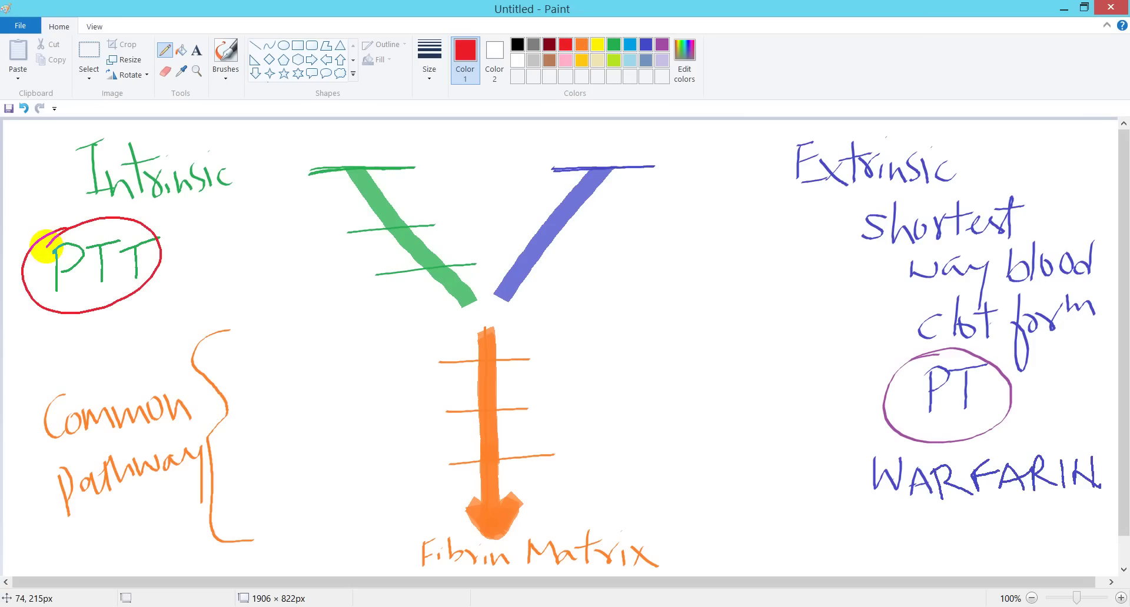
pyautogui.click(613, 44)
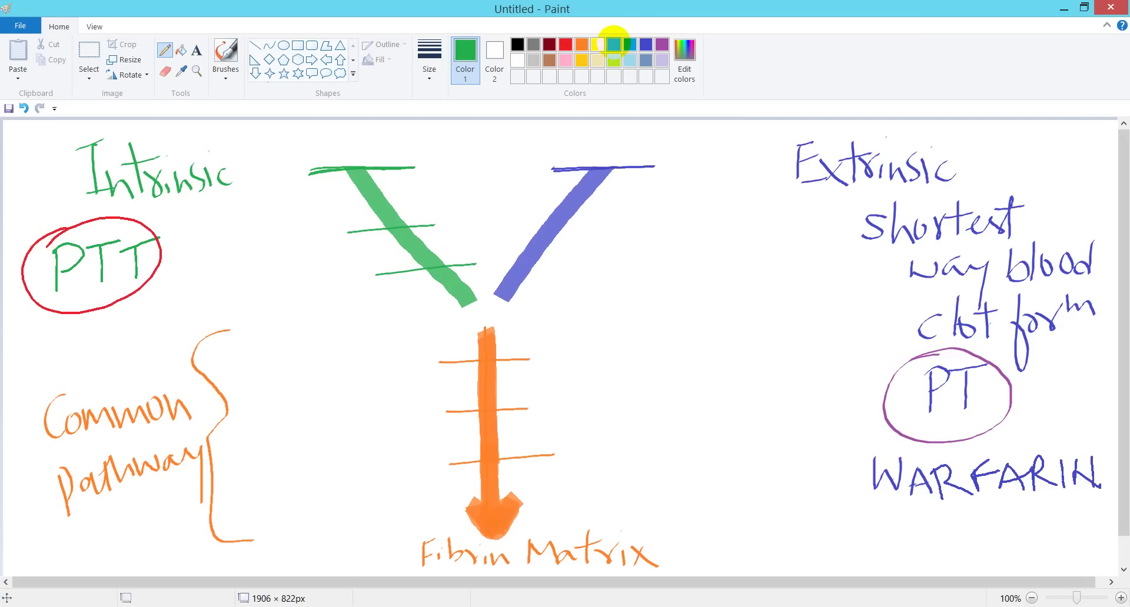
pyautogui.moveTo(36, 327)
pyautogui.mouseDown()
pyautogui.moveTo(52, 352)
pyautogui.moveTo(67, 326)
pyautogui.moveTo(92, 347)
pyautogui.moveTo(124, 340)
pyautogui.moveTo(141, 312)
pyautogui.moveTo(160, 329)
pyautogui.moveTo(185, 325)
pyautogui.mouseUp()
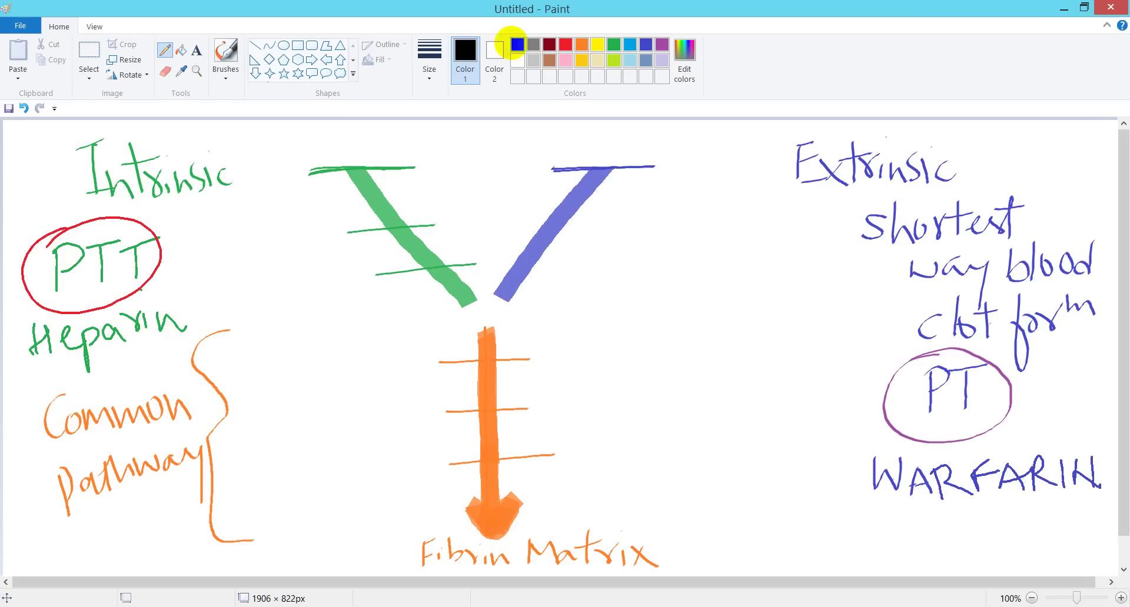
# Step: Label the green branch's tick marks with green T, E and N
pyautogui.click(515, 43)
pyautogui.click(613, 44)
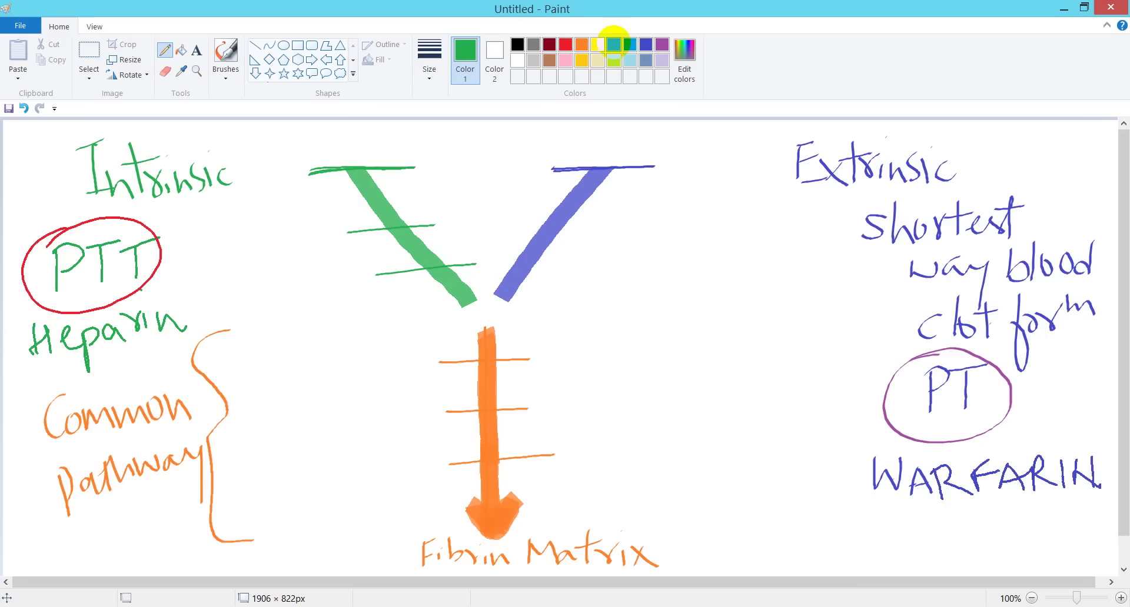
pyautogui.moveTo(281, 156)
pyautogui.mouseDown()
pyautogui.moveTo(280, 189)
pyautogui.moveTo(307, 144)
pyautogui.mouseUp()
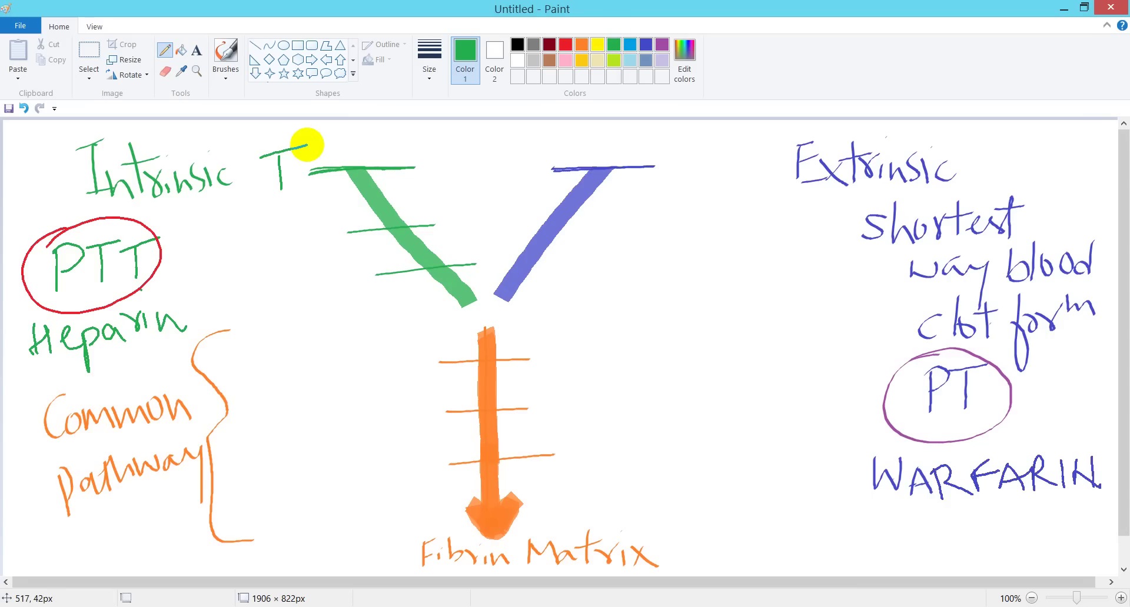
pyautogui.moveTo(302, 253); pyautogui.dragTo(325, 215)
pyautogui.moveTo(303, 238); pyautogui.dragTo(328, 247)
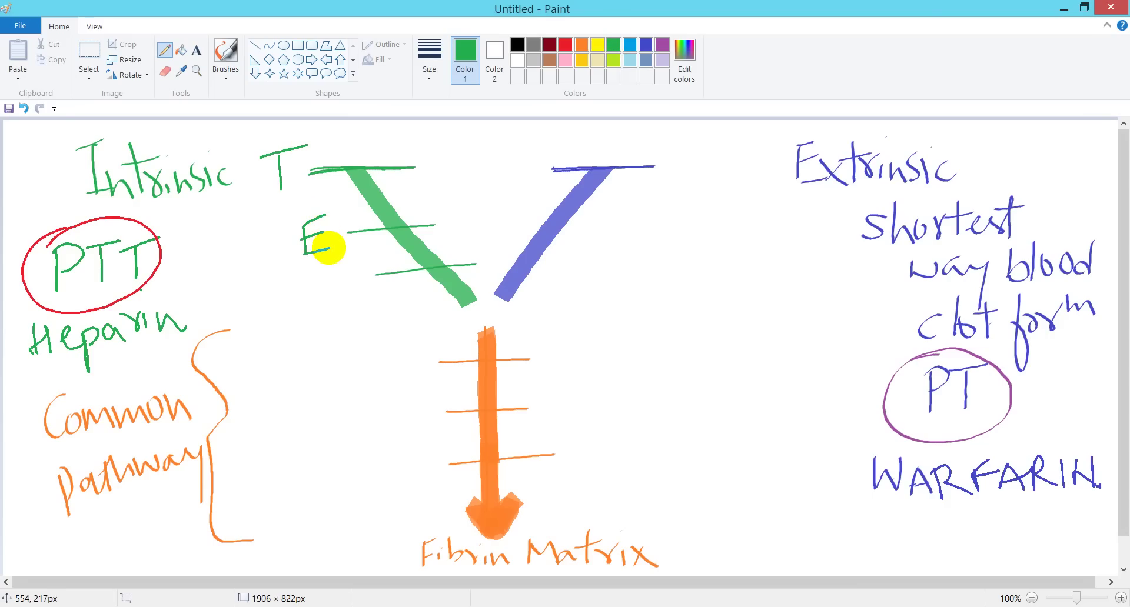
pyautogui.moveTo(344, 298)
pyautogui.mouseDown()
pyautogui.moveTo(355, 285)
pyautogui.moveTo(371, 291)
pyautogui.mouseUp()
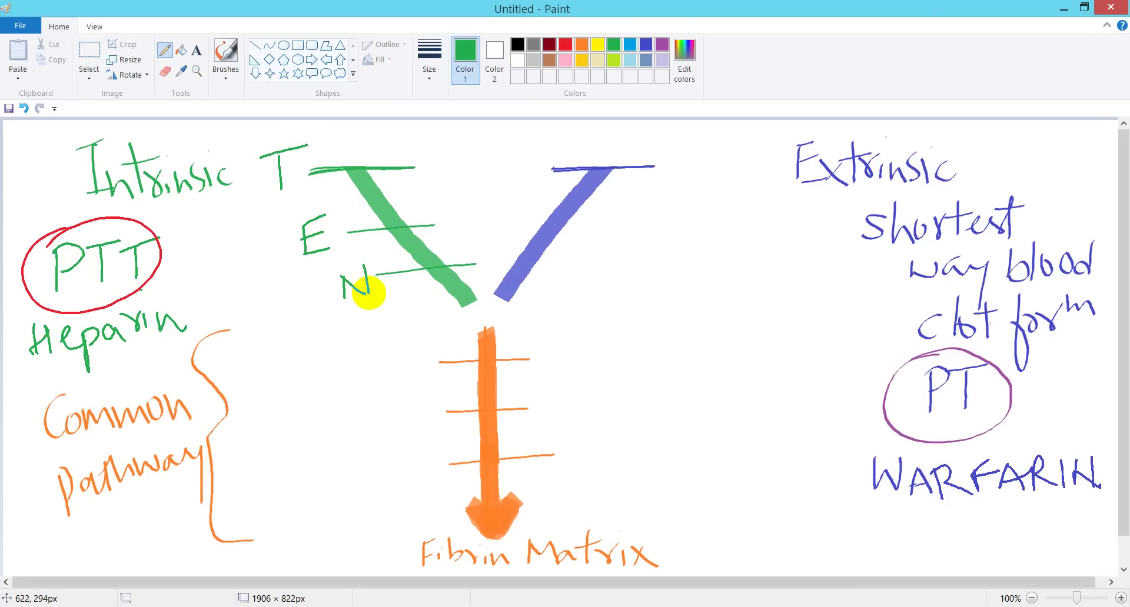
# Step: Write an indigo S on the extrinsic branch and orange 10, 2 and 1 by the shaft ticks
pyautogui.click(645, 44)
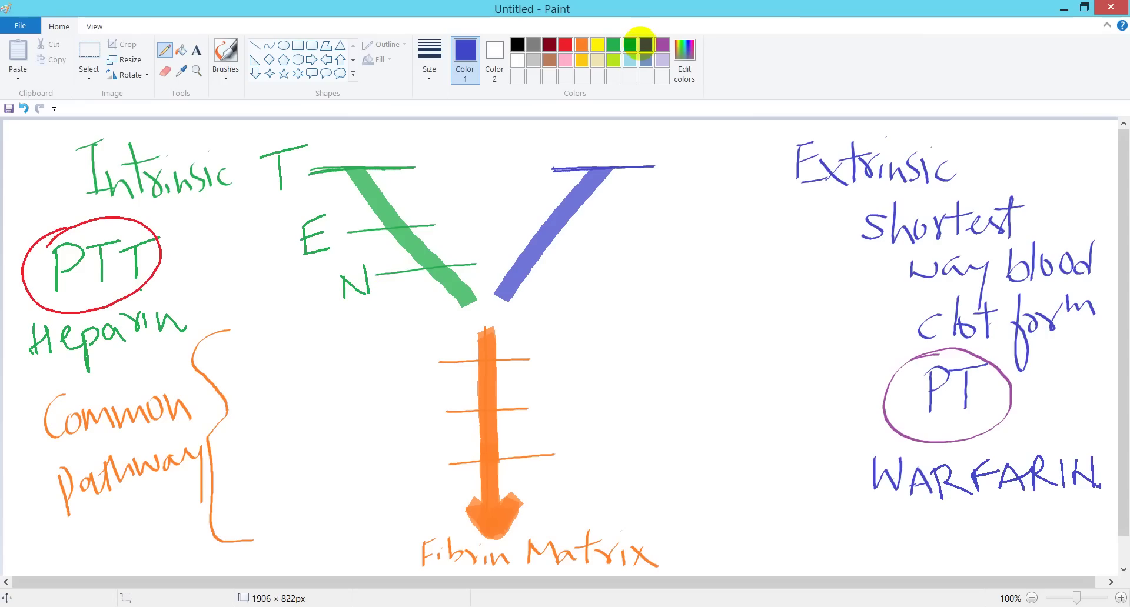
pyautogui.moveTo(516, 160)
pyautogui.mouseDown()
pyautogui.moveTo(527, 180)
pyautogui.moveTo(511, 185)
pyautogui.mouseUp()
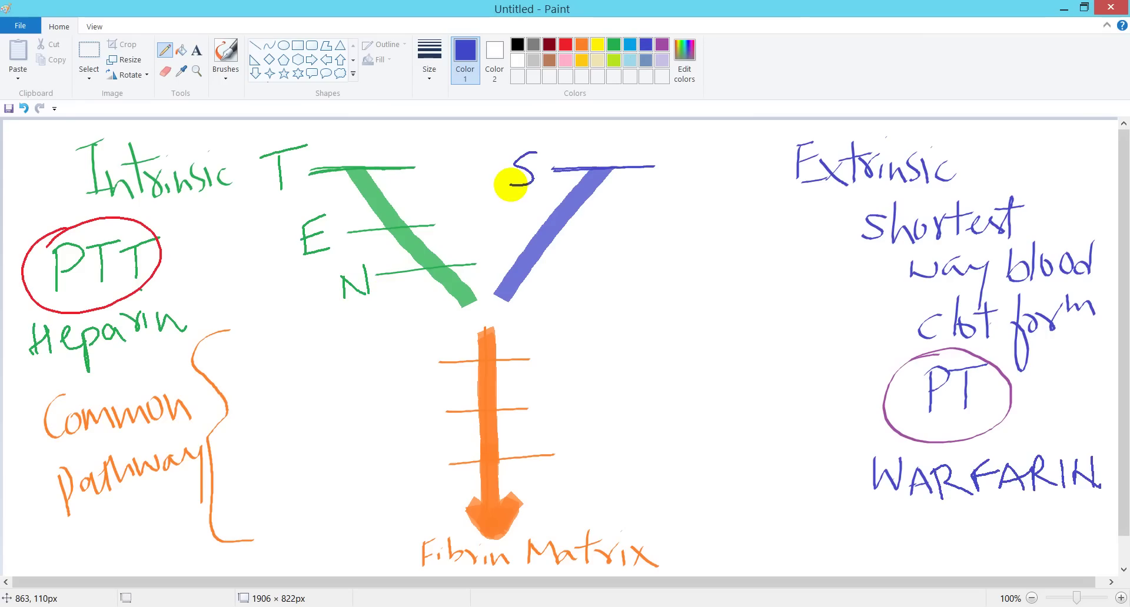
pyautogui.click(581, 44)
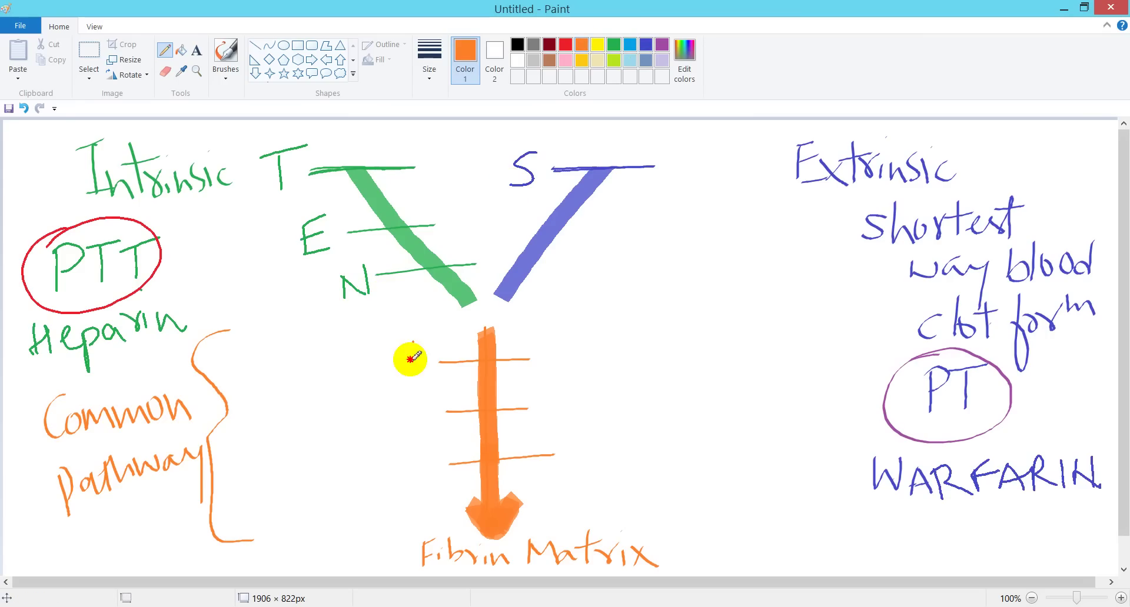
pyautogui.moveTo(412, 343)
pyautogui.mouseDown()
pyautogui.moveTo(409, 373)
pyautogui.moveTo(424, 354)
pyautogui.mouseUp()
pyautogui.moveTo(423, 409)
pyautogui.mouseDown()
pyautogui.moveTo(439, 424)
pyautogui.moveTo(435, 489)
pyautogui.mouseUp()
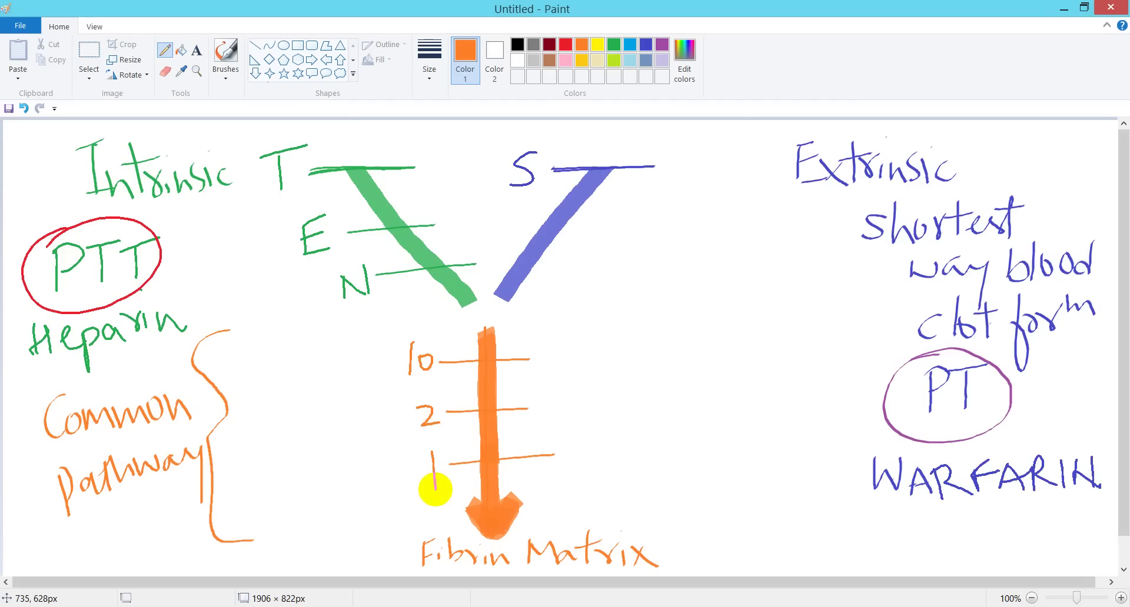
# Step: Add a green 8a at the green bar's end and an orange 5a between 10 and 2
pyautogui.click(614, 44)
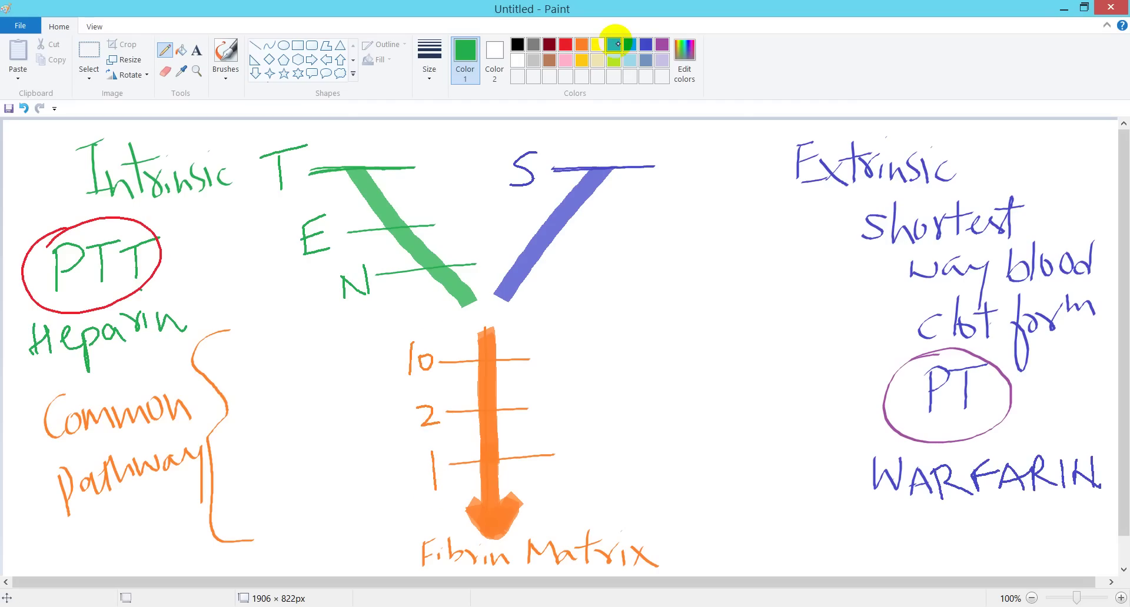
pyautogui.moveTo(422, 298); pyautogui.dragTo(452, 309)
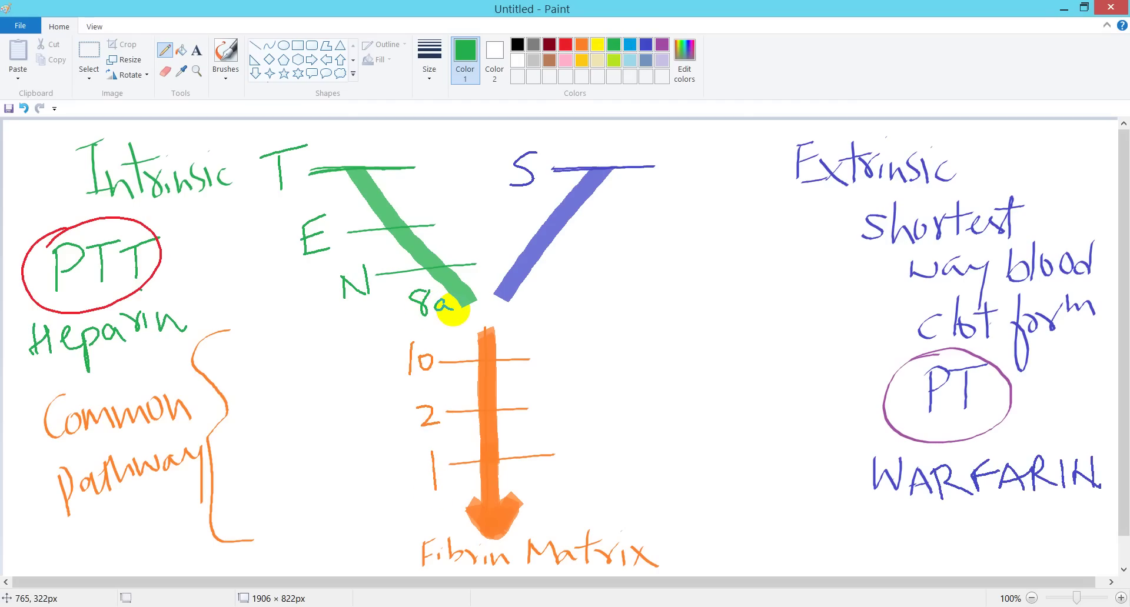
pyautogui.click(581, 43)
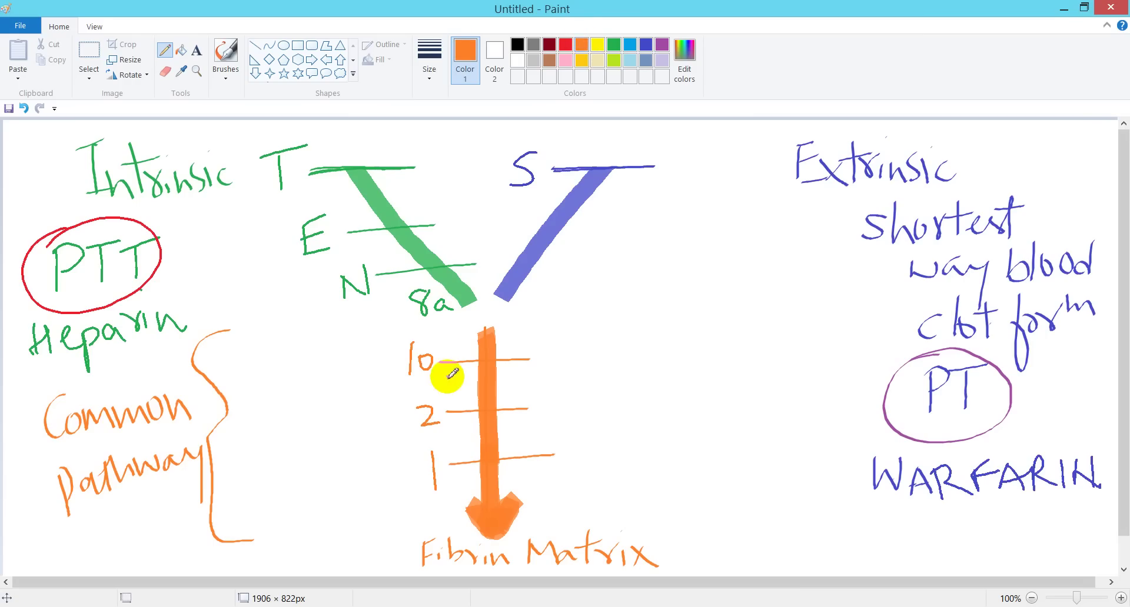
pyautogui.moveTo(458, 377)
pyautogui.mouseDown()
pyautogui.moveTo(446, 401)
pyautogui.moveTo(468, 392)
pyautogui.mouseUp()
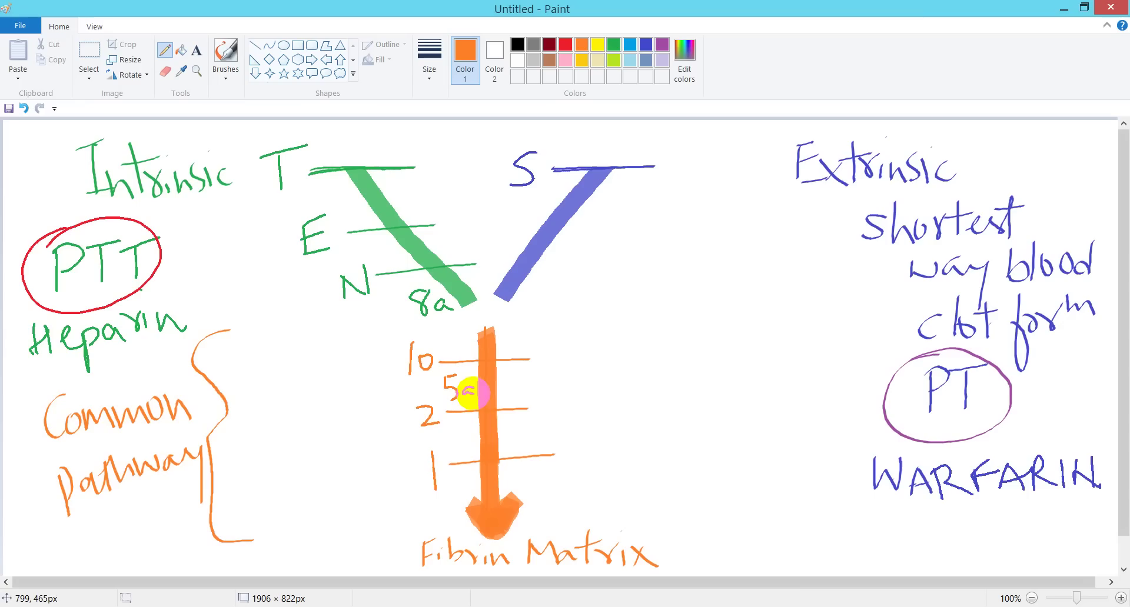
# Step: In light pink, write Ca beside the blue branch, left of the arrow's top, and beside 5a
pyautogui.click(565, 59)
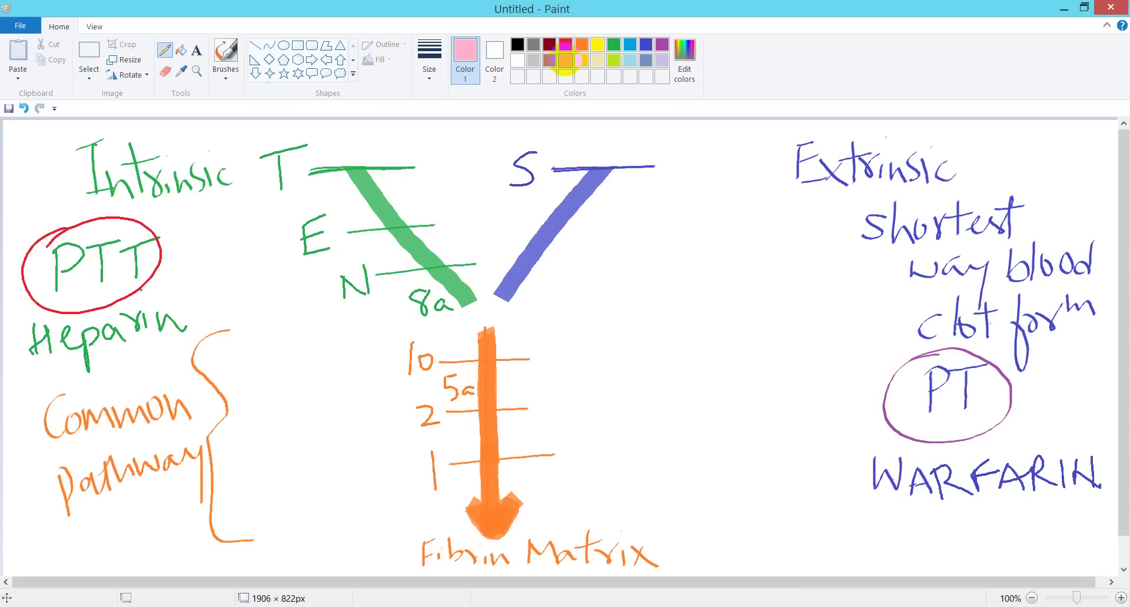
pyautogui.moveTo(549, 276)
pyautogui.mouseDown()
pyautogui.moveTo(546, 297)
pyautogui.moveTo(570, 292)
pyautogui.mouseUp()
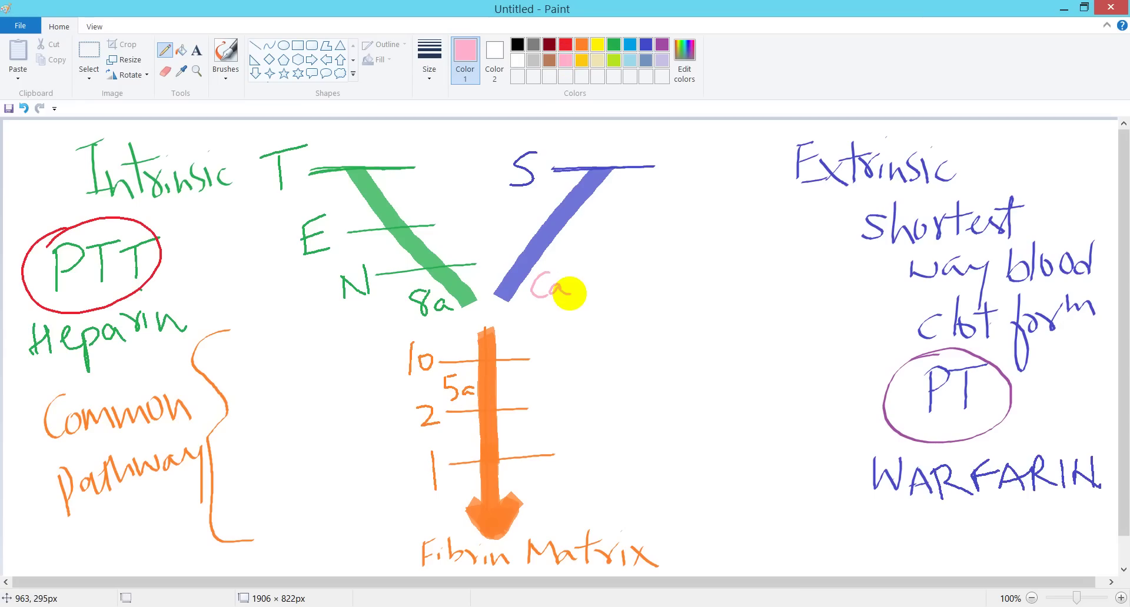
pyautogui.moveTo(445, 326)
pyautogui.mouseDown()
pyautogui.moveTo(441, 341)
pyautogui.moveTo(469, 338)
pyautogui.mouseUp()
pyautogui.moveTo(516, 378)
pyautogui.mouseDown()
pyautogui.moveTo(506, 393)
pyautogui.moveTo(538, 387)
pyautogui.mouseUp()
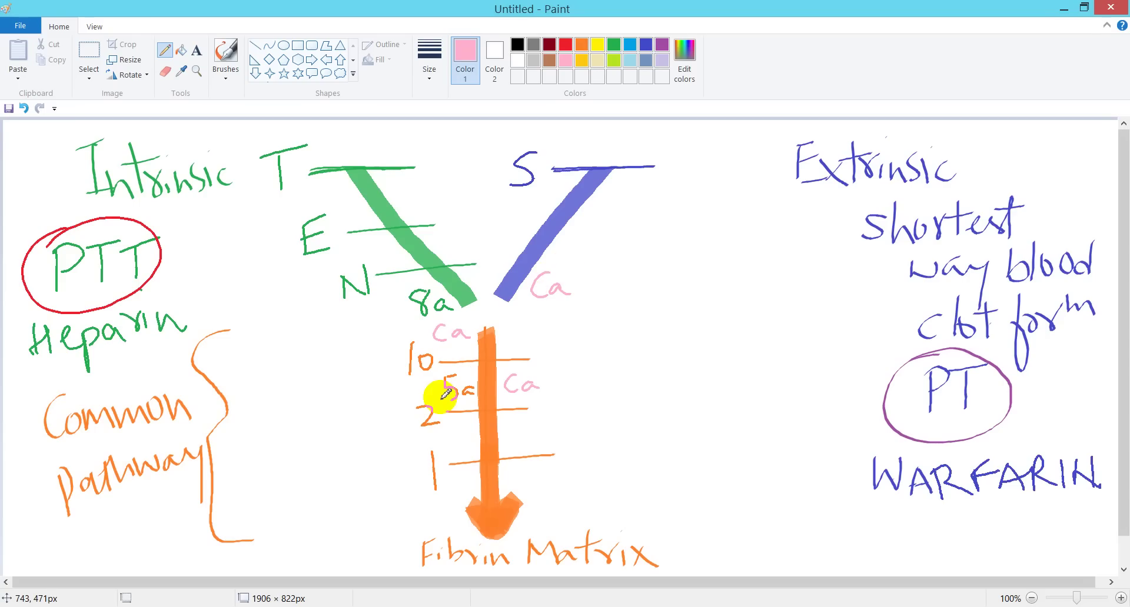
# Step: Erase the Ca by the blue branch and write Ca right of the arrow's top instead
pyautogui.click(165, 71)
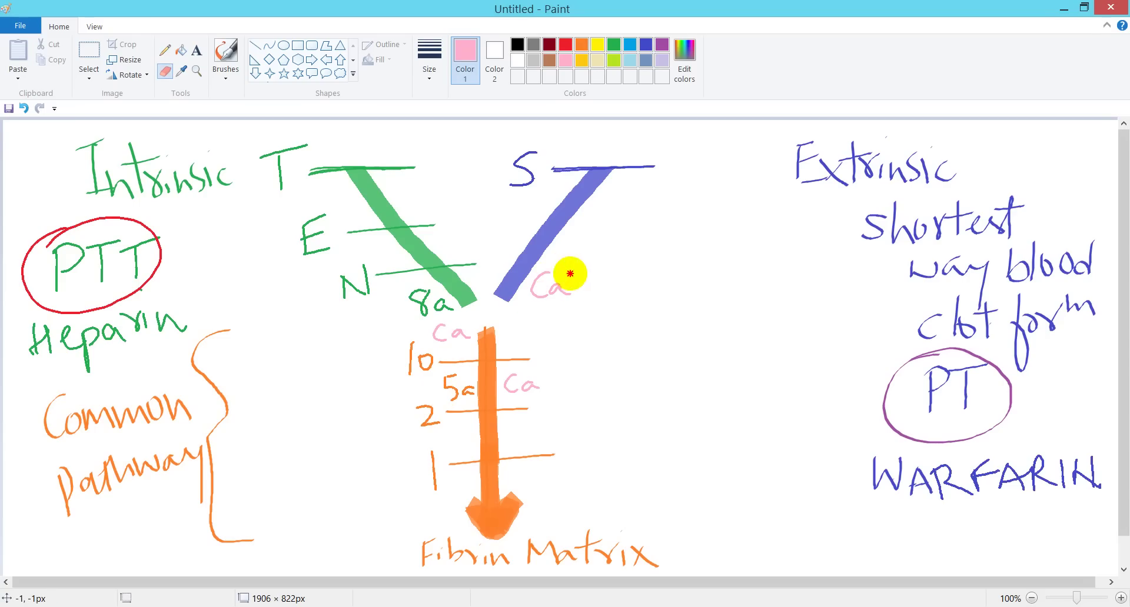
pyautogui.moveTo(565, 275); pyautogui.dragTo(537, 287)
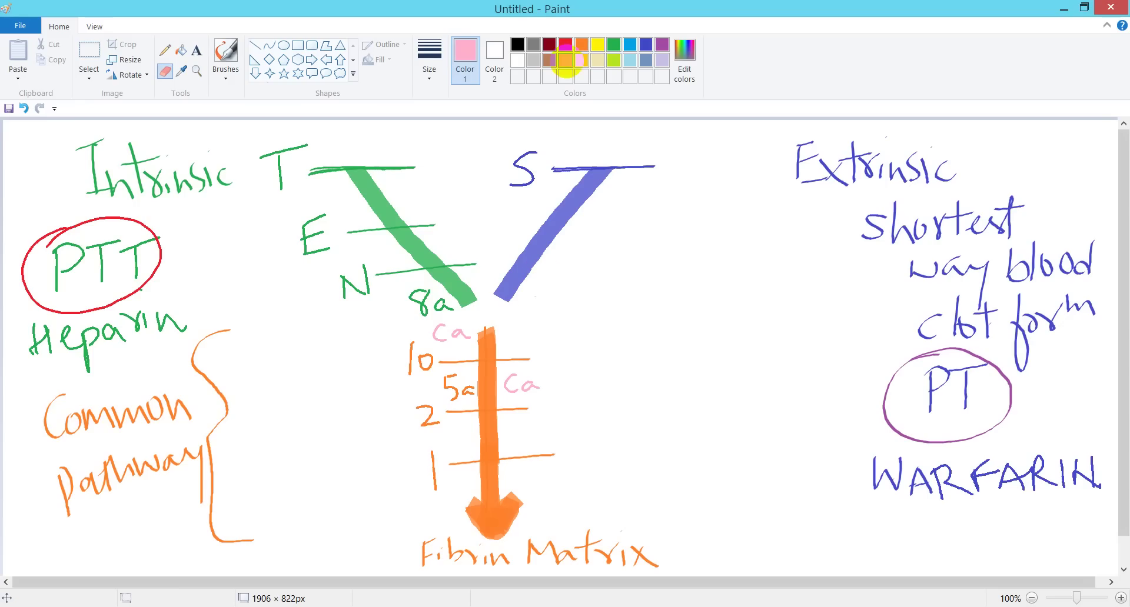
pyautogui.click(164, 50)
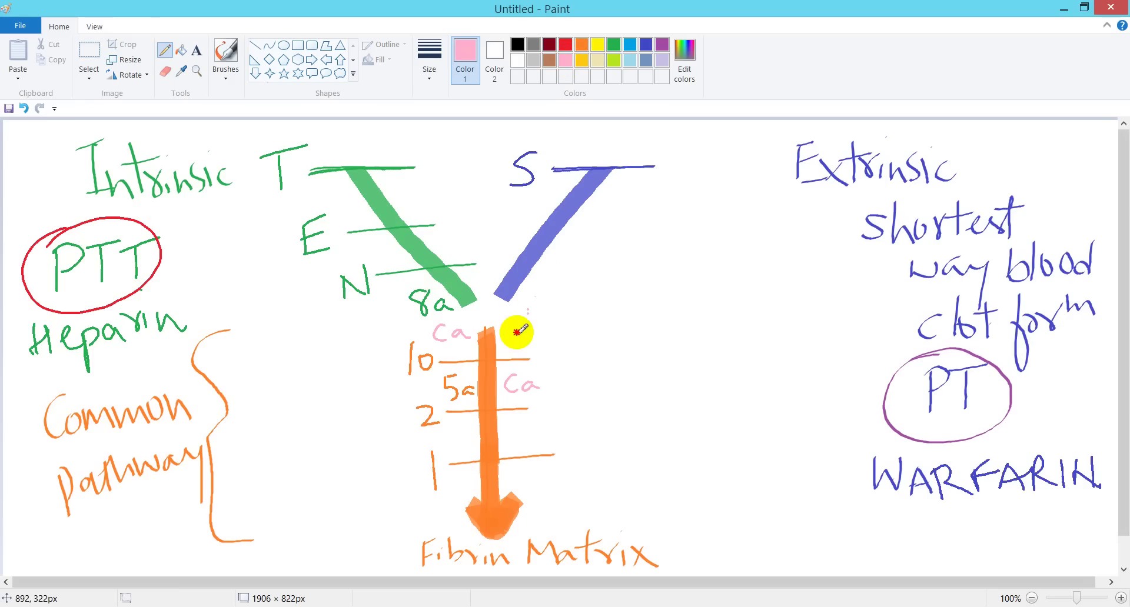
pyautogui.moveTo(523, 314)
pyautogui.mouseDown()
pyautogui.moveTo(523, 334)
pyautogui.moveTo(549, 331)
pyautogui.mouseUp()
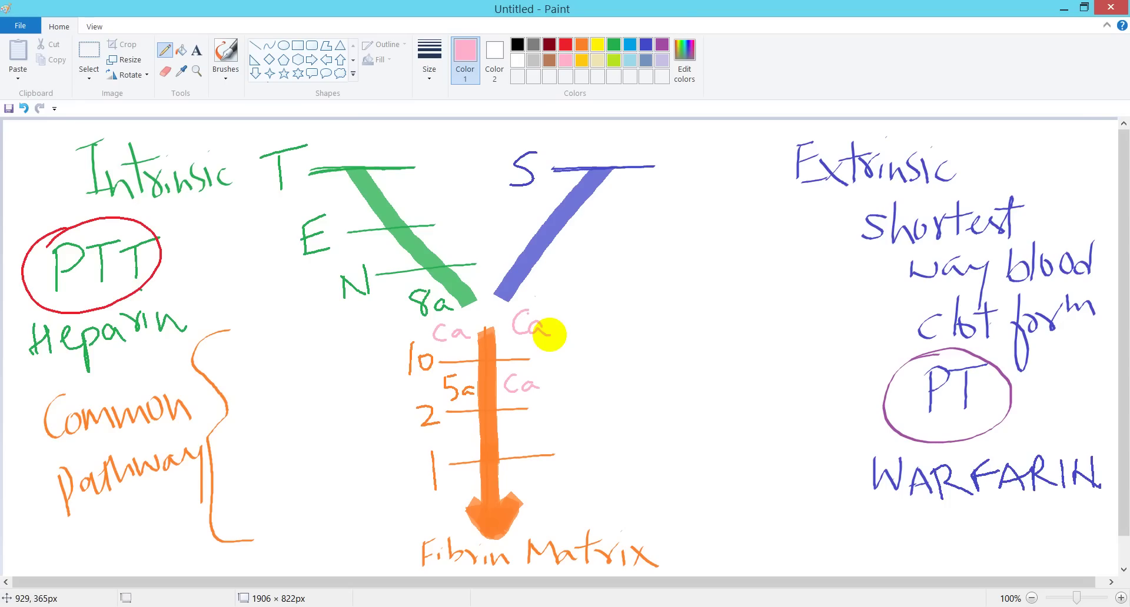
# Step: In green, write (12), (11), (9) before T, E, N, and 12a and 11a after the lines
pyautogui.click(612, 45)
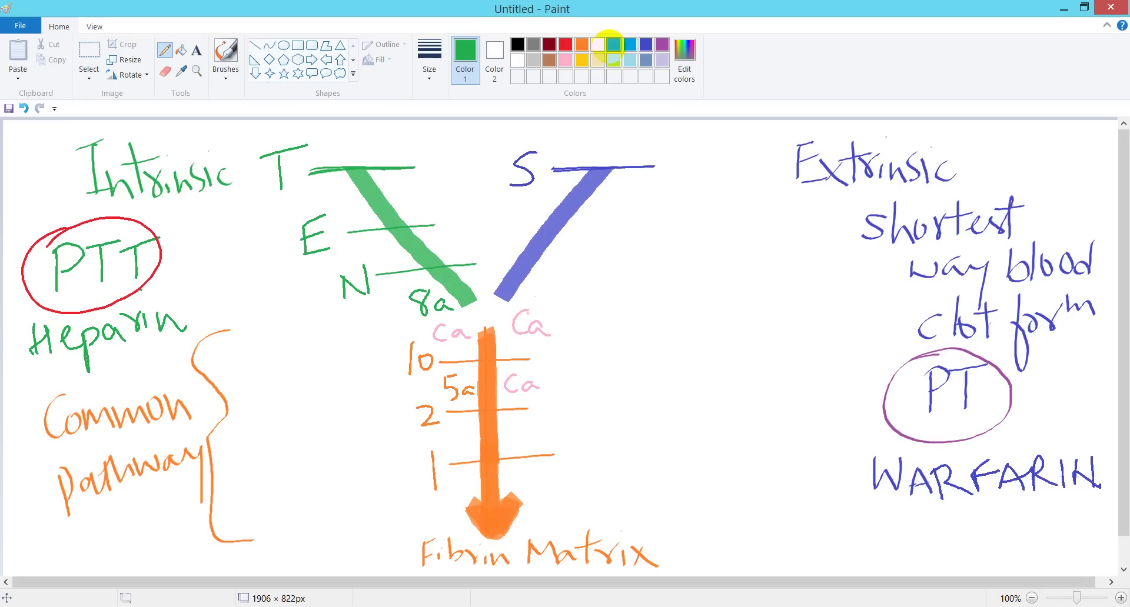
pyautogui.moveTo(241, 183)
pyautogui.mouseDown()
pyautogui.moveTo(237, 206)
pyautogui.moveTo(272, 206)
pyautogui.moveTo(243, 208)
pyautogui.moveTo(262, 272)
pyautogui.mouseUp()
pyautogui.moveTo(268, 235); pyautogui.dragTo(275, 259)
pyautogui.moveTo(281, 231)
pyautogui.mouseDown()
pyautogui.moveTo(285, 260)
pyautogui.moveTo(322, 303)
pyautogui.mouseUp()
pyautogui.moveTo(327, 277)
pyautogui.mouseDown()
pyautogui.moveTo(327, 302)
pyautogui.moveTo(301, 319)
pyautogui.mouseUp()
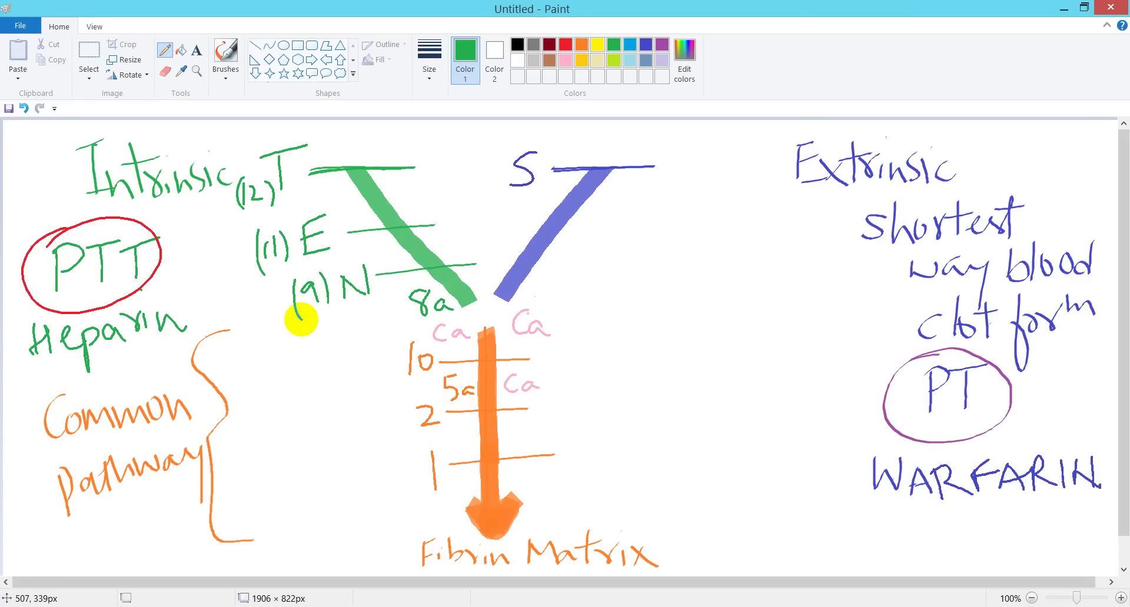
pyautogui.moveTo(425, 152)
pyautogui.mouseDown()
pyautogui.moveTo(424, 177)
pyautogui.moveTo(472, 170)
pyautogui.mouseUp()
pyautogui.moveTo(448, 210)
pyautogui.mouseDown()
pyautogui.moveTo(447, 232)
pyautogui.moveTo(486, 226)
pyautogui.moveTo(480, 277)
pyautogui.moveTo(501, 268)
pyautogui.mouseUp()
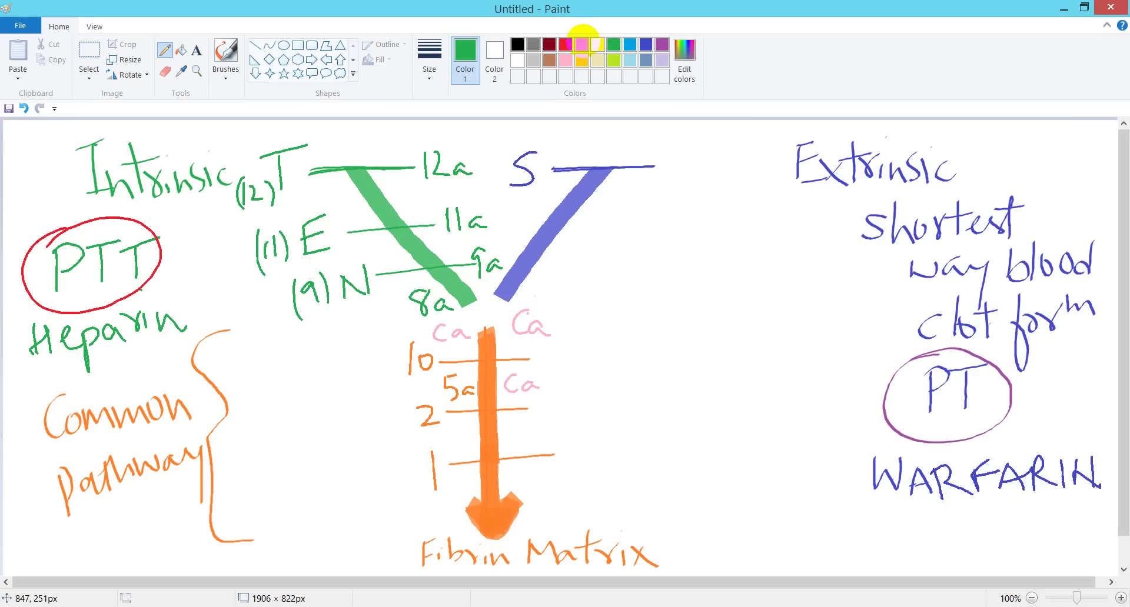
# Step: In orange, write 10a and 2a right of the arrow's 10 and 2 crossbars
pyautogui.click(582, 42)
pyautogui.moveTo(556, 343)
pyautogui.mouseDown()
pyautogui.moveTo(557, 365)
pyautogui.moveTo(575, 353)
pyautogui.moveTo(602, 362)
pyautogui.mouseUp()
pyautogui.moveTo(555, 394)
pyautogui.mouseDown()
pyautogui.moveTo(568, 416)
pyautogui.moveTo(590, 416)
pyautogui.moveTo(569, 471)
pyautogui.moveTo(598, 465)
pyautogui.mouseUp()
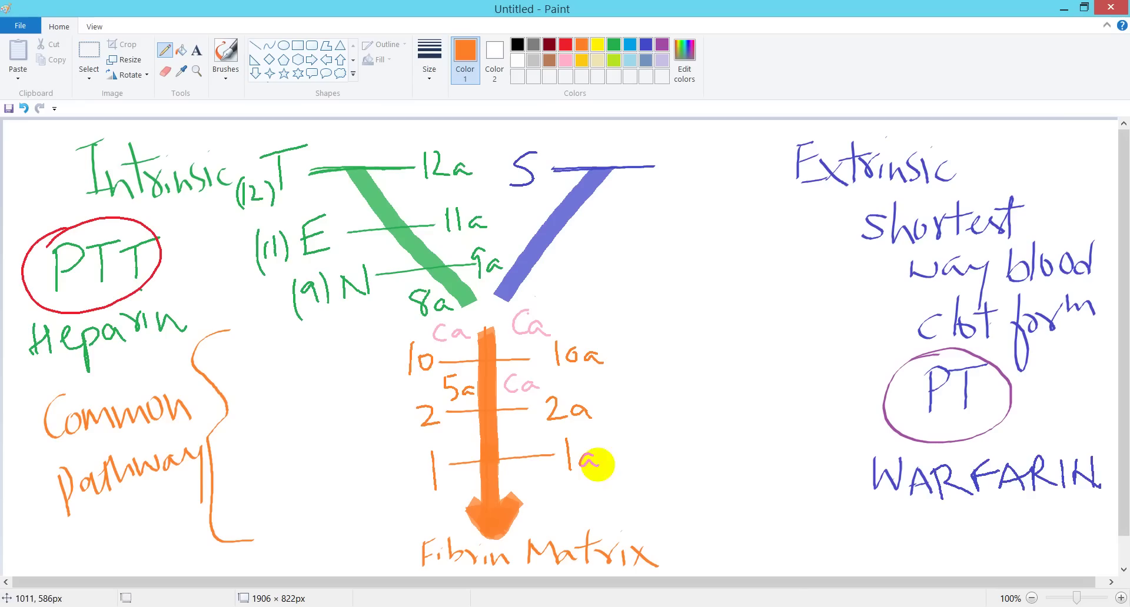
pyautogui.click(660, 44)
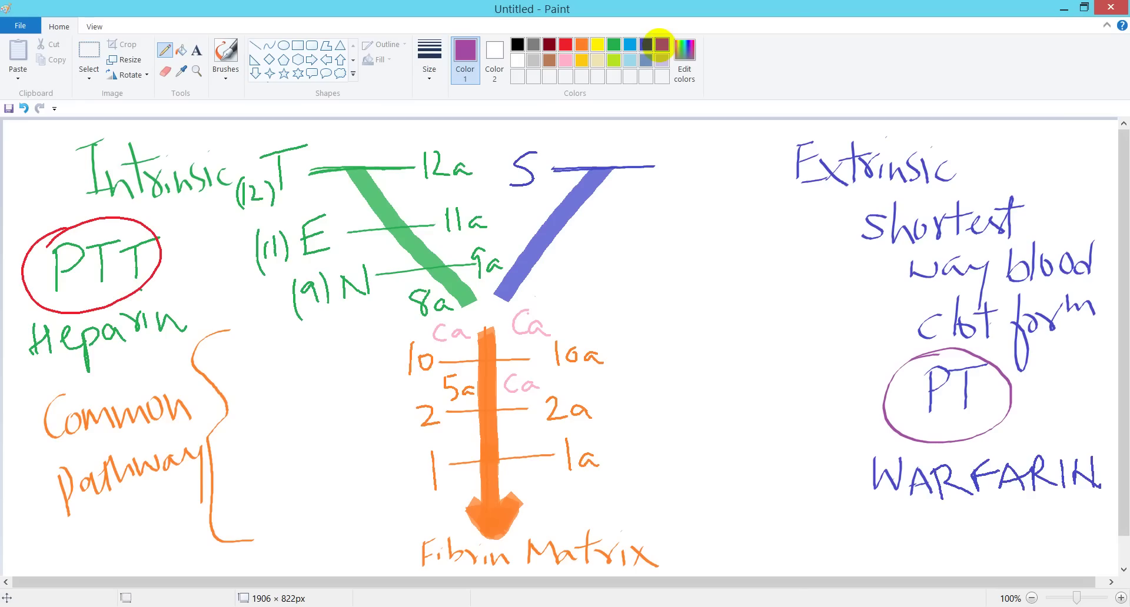
pyautogui.click(581, 44)
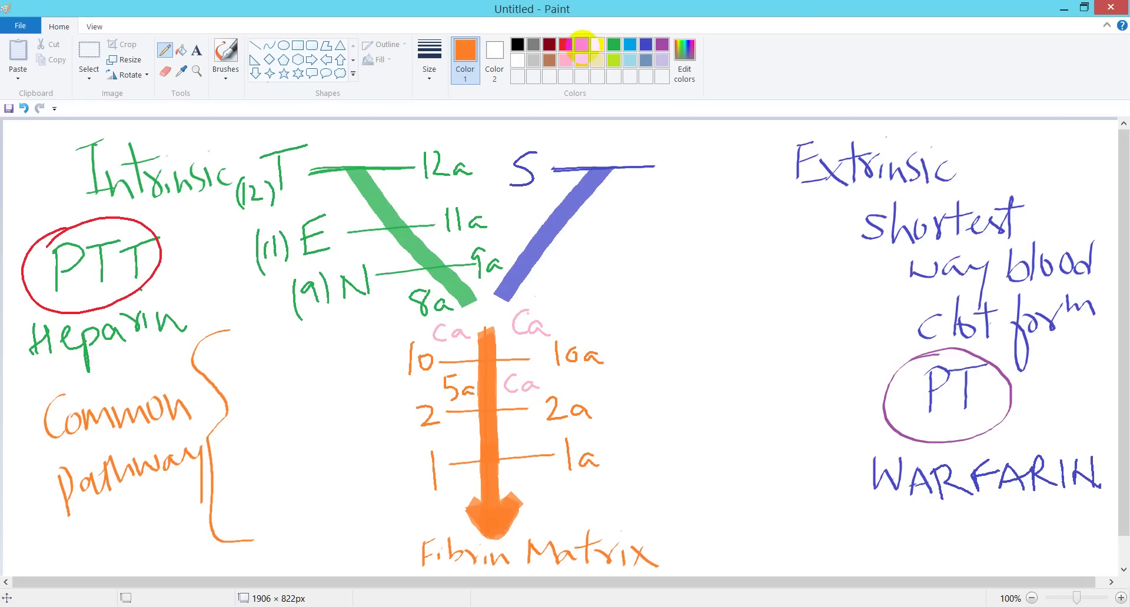
# Step: Write 13 and 13a, redraw the arrow to 13a, and add a return arrow to the shaft
pyautogui.moveTo(695, 405)
pyautogui.mouseDown()
pyautogui.moveTo(695, 432)
pyautogui.moveTo(705, 433)
pyautogui.moveTo(692, 487)
pyautogui.moveTo(746, 484)
pyautogui.mouseUp()
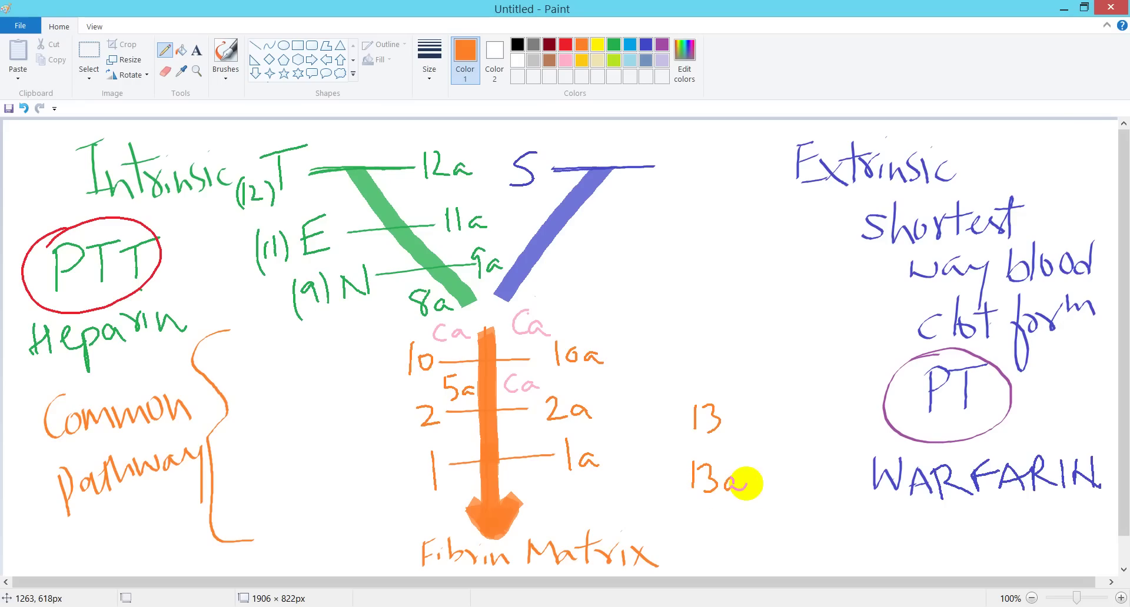
pyautogui.moveTo(687, 420)
pyautogui.mouseDown()
pyautogui.moveTo(499, 434)
pyautogui.moveTo(661, 456)
pyautogui.moveTo(694, 481)
pyautogui.moveTo(673, 469)
pyautogui.moveTo(682, 453)
pyautogui.mouseUp()
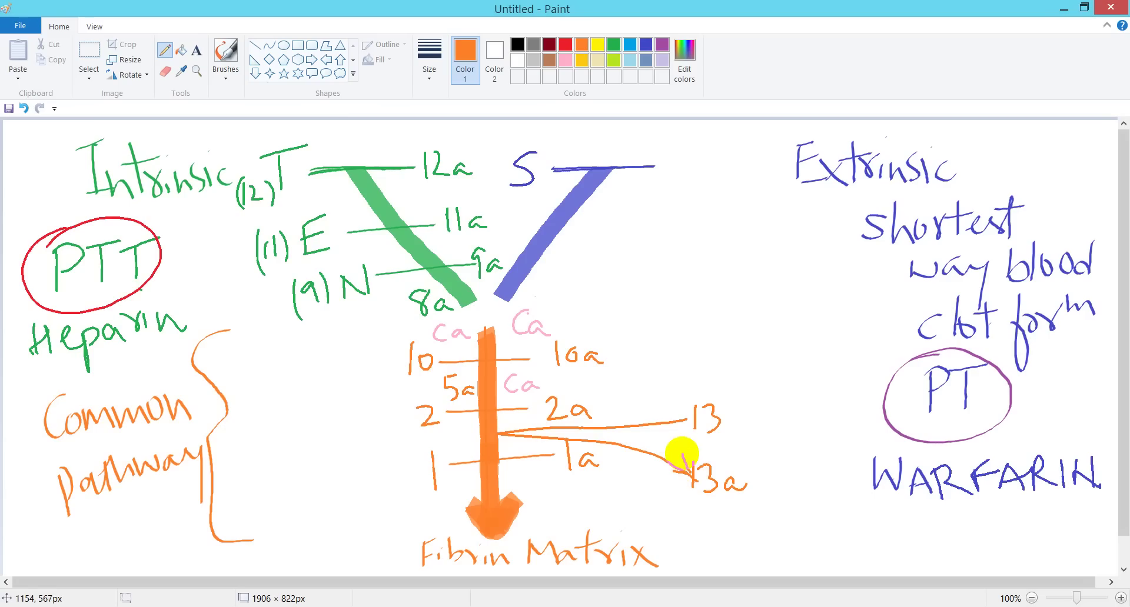
pyautogui.click(166, 71)
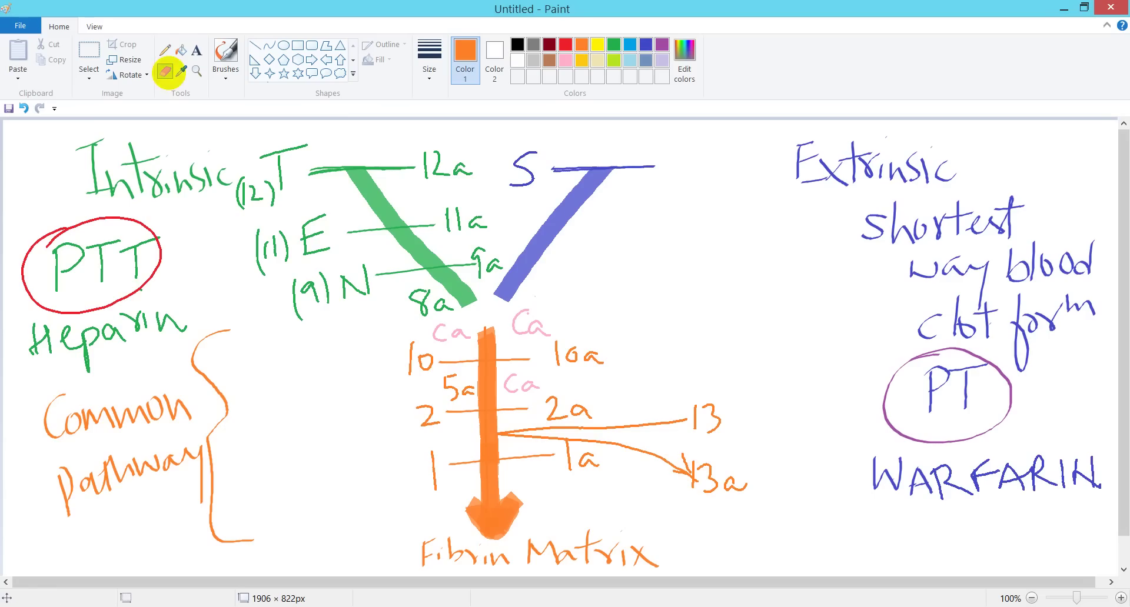
pyautogui.moveTo(686, 451); pyautogui.dragTo(671, 479)
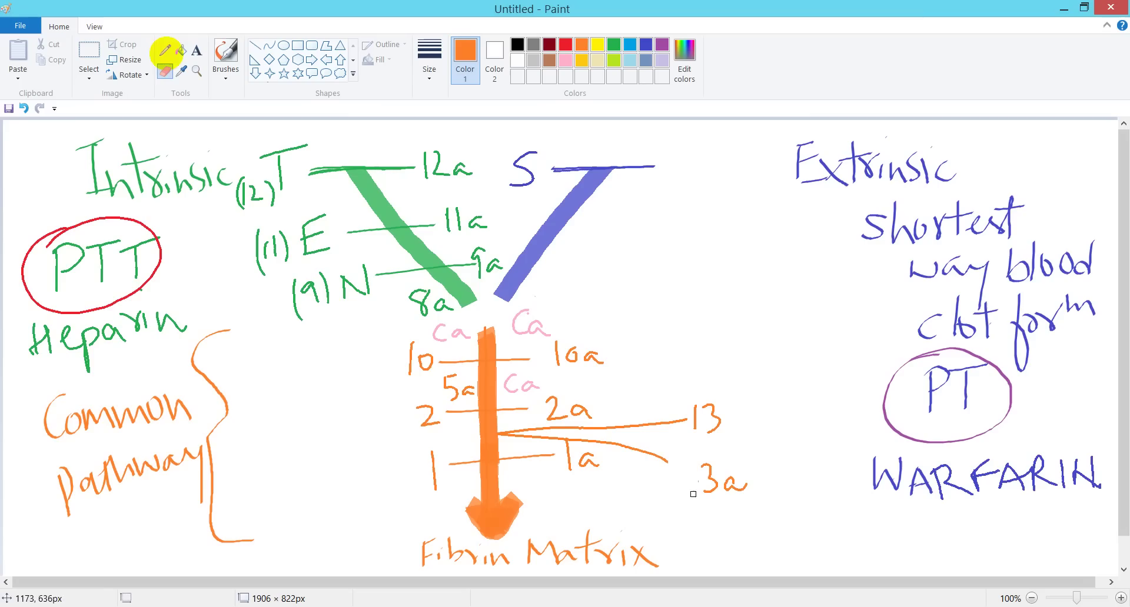
pyautogui.click(165, 51)
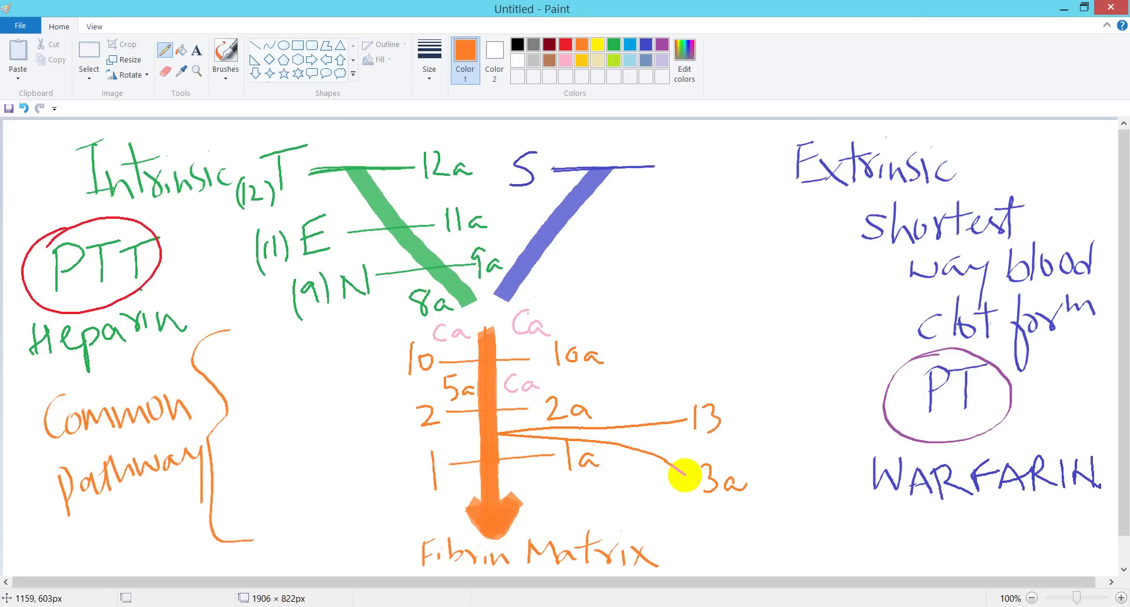
pyautogui.moveTo(667, 462)
pyautogui.mouseDown()
pyautogui.moveTo(695, 479)
pyautogui.moveTo(696, 497)
pyautogui.mouseUp()
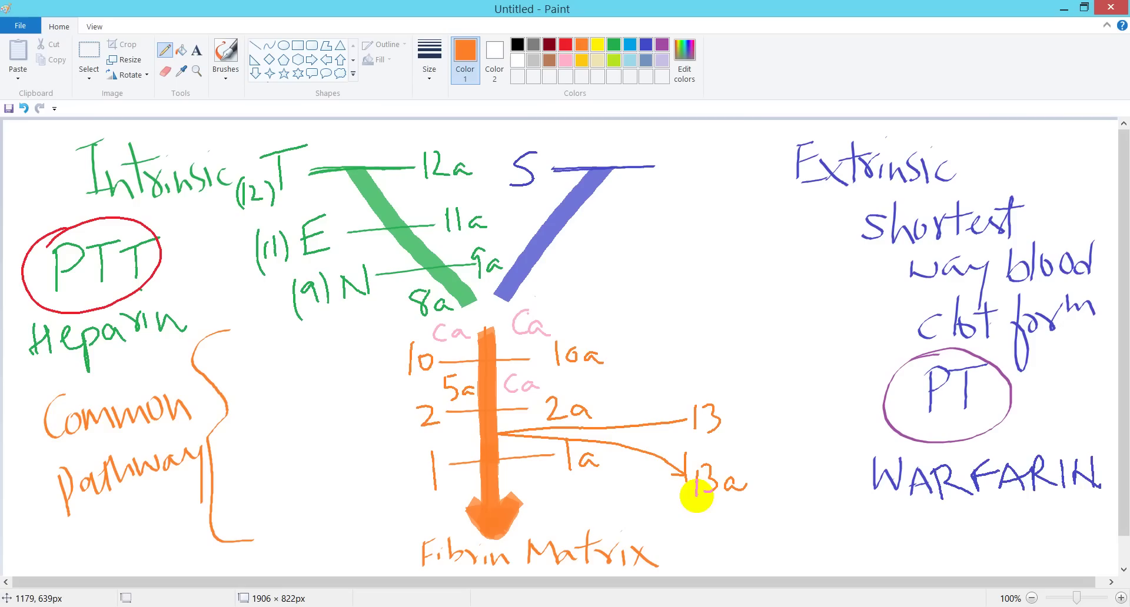
pyautogui.moveTo(680, 498)
pyautogui.mouseDown()
pyautogui.moveTo(634, 482)
pyautogui.moveTo(507, 482)
pyautogui.moveTo(530, 474)
pyautogui.mouseUp()
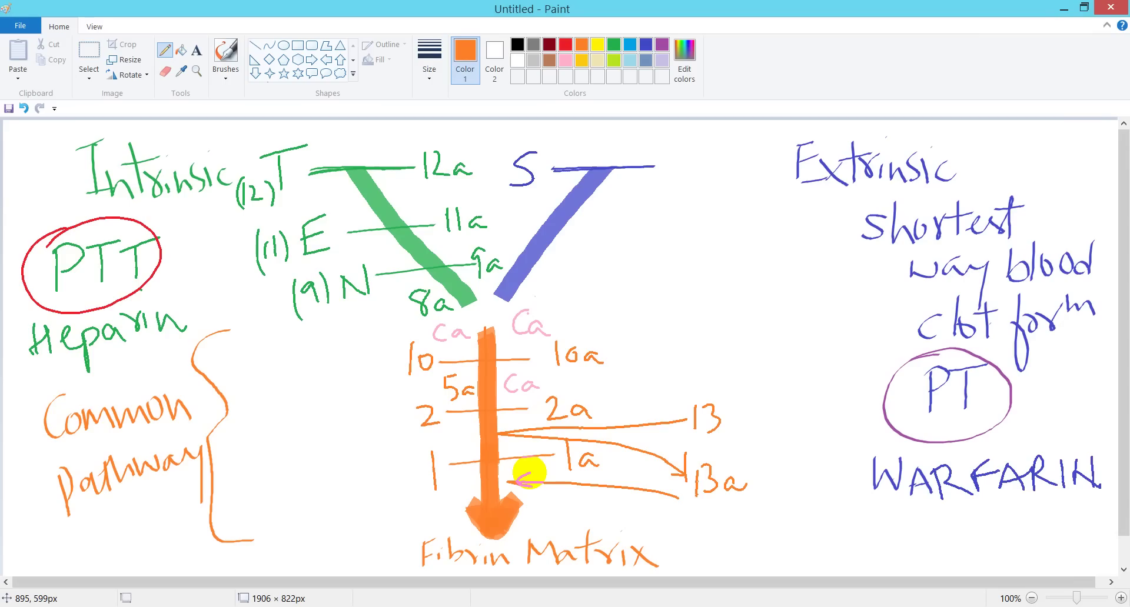
# Step: In indigo, write (7) beside S and 7a at the end of the blue line
pyautogui.click(646, 44)
pyautogui.moveTo(486, 143); pyautogui.dragTo(487, 176)
pyautogui.moveTo(490, 149); pyautogui.dragTo(506, 182)
pyautogui.moveTo(660, 150)
pyautogui.mouseDown()
pyautogui.moveTo(668, 183)
pyautogui.moveTo(710, 170)
pyautogui.mouseUp()
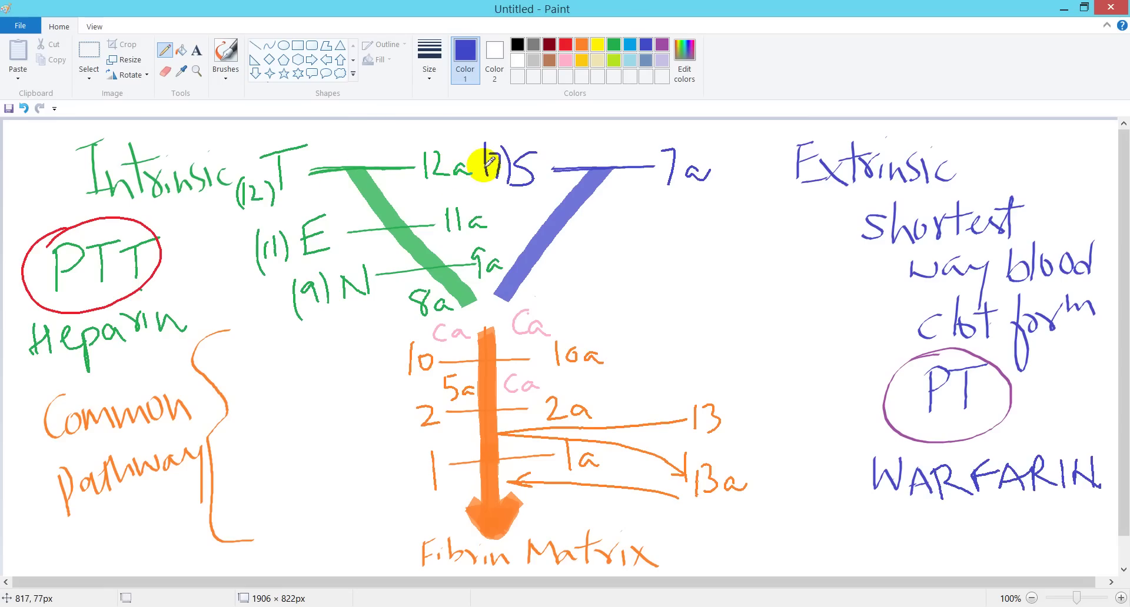
# Step: Write K above the green line and a green TF above the blue line
pyautogui.moveTo(346, 136)
pyautogui.mouseDown()
pyautogui.moveTo(346, 158)
pyautogui.moveTo(375, 153)
pyautogui.mouseUp()
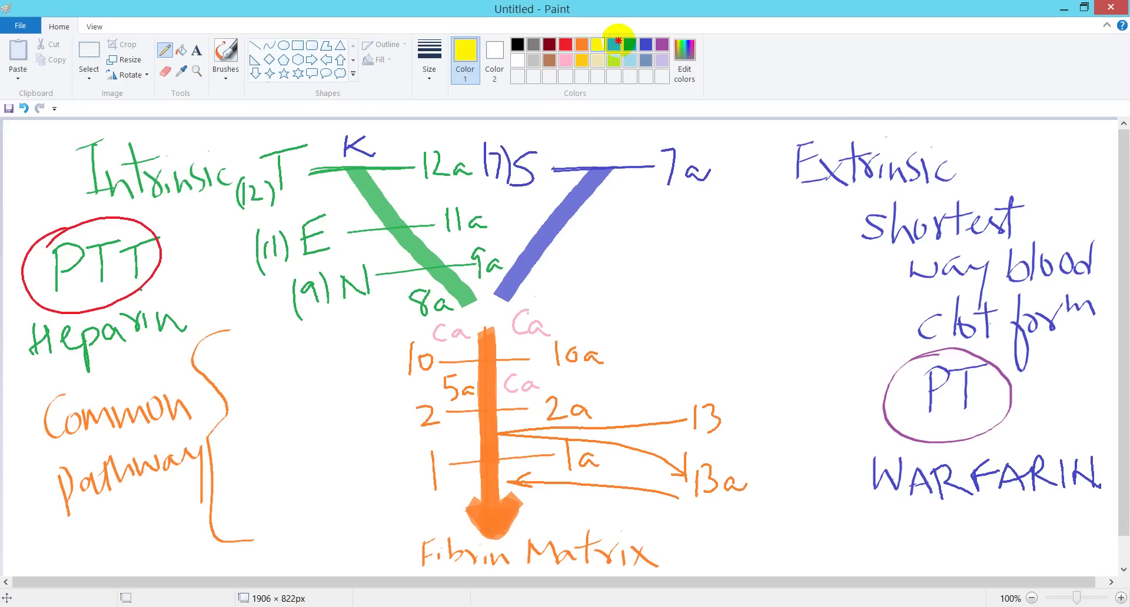
pyautogui.click(613, 44)
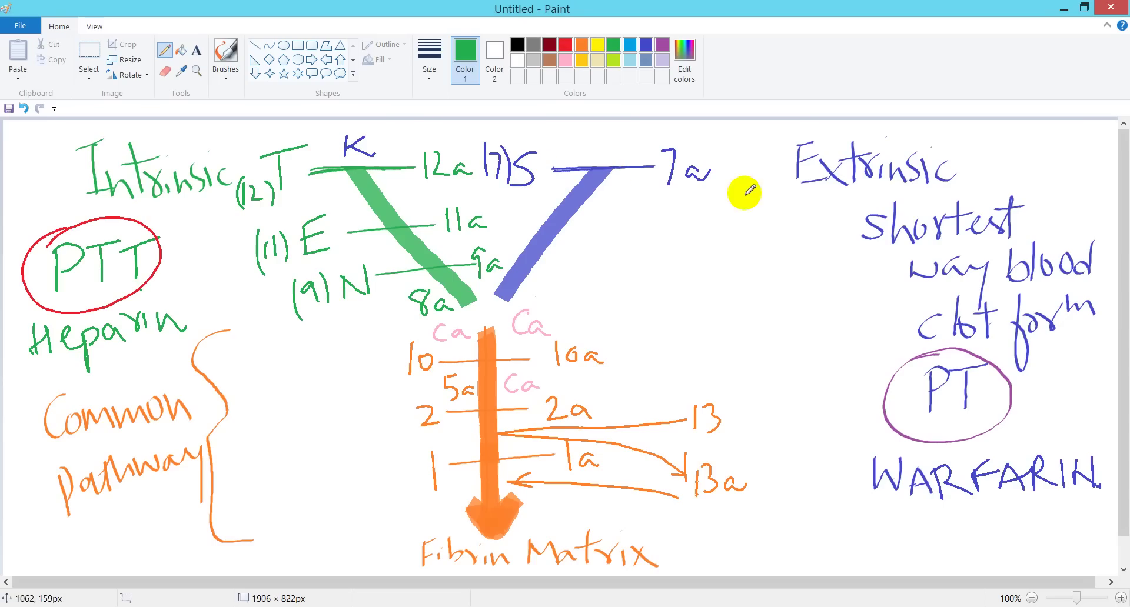
pyautogui.moveTo(588, 162)
pyautogui.mouseDown()
pyautogui.moveTo(590, 137)
pyautogui.moveTo(570, 138)
pyautogui.moveTo(610, 137)
pyautogui.mouseUp()
pyautogui.moveTo(606, 134)
pyautogui.mouseDown()
pyautogui.moveTo(630, 128)
pyautogui.moveTo(625, 143)
pyautogui.mouseUp()
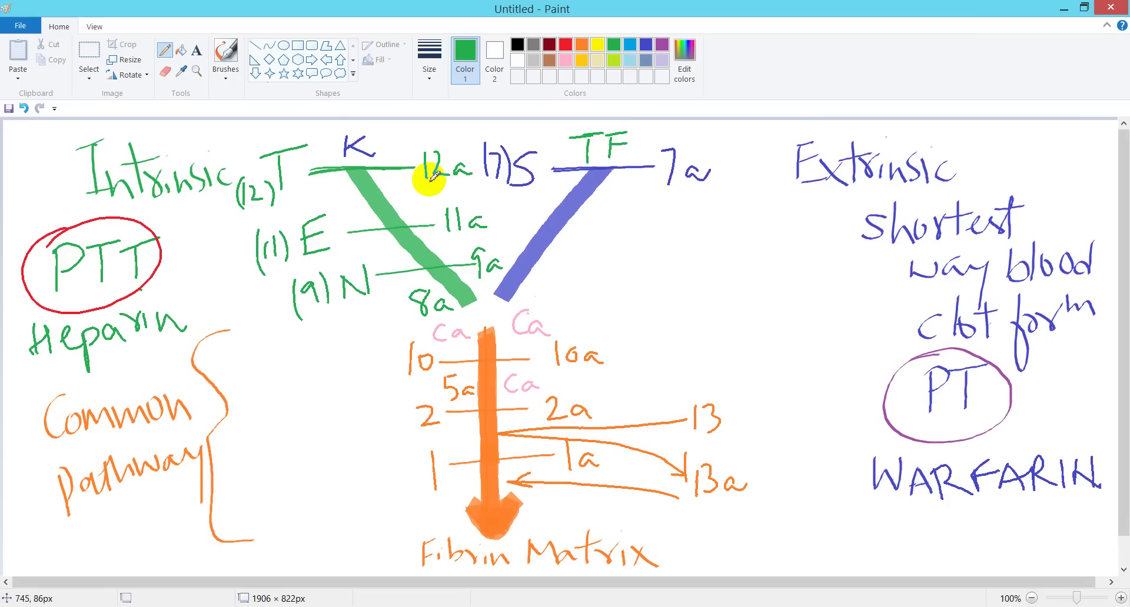
# Step: Touch up the 12a label and set the drawing colour to light lavender
pyautogui.moveTo(432, 172); pyautogui.dragTo(454, 175)
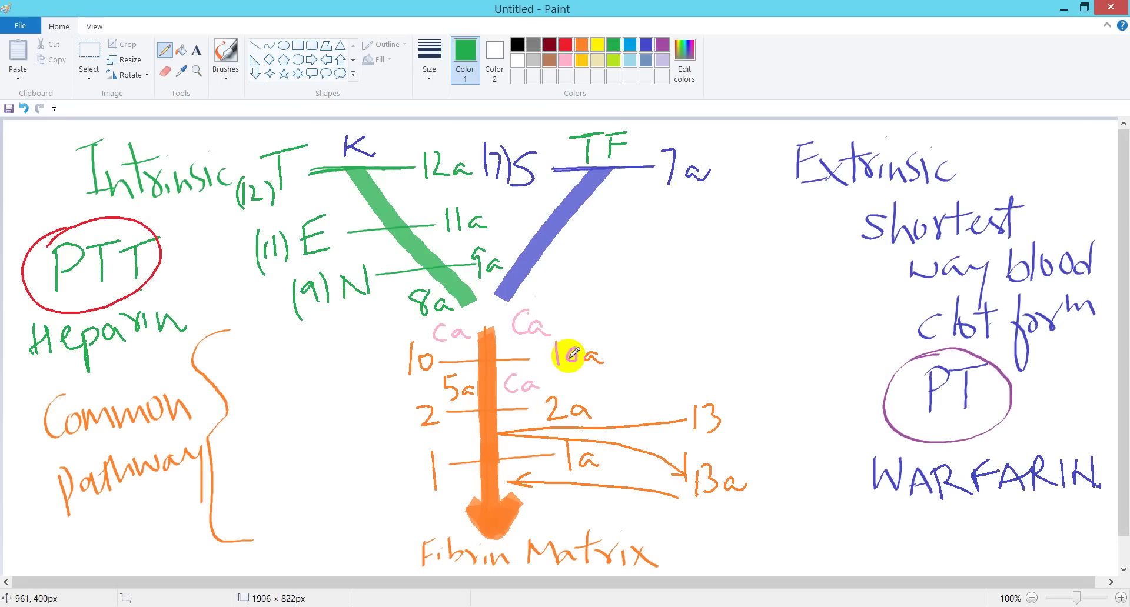
pyautogui.click(487, 383)
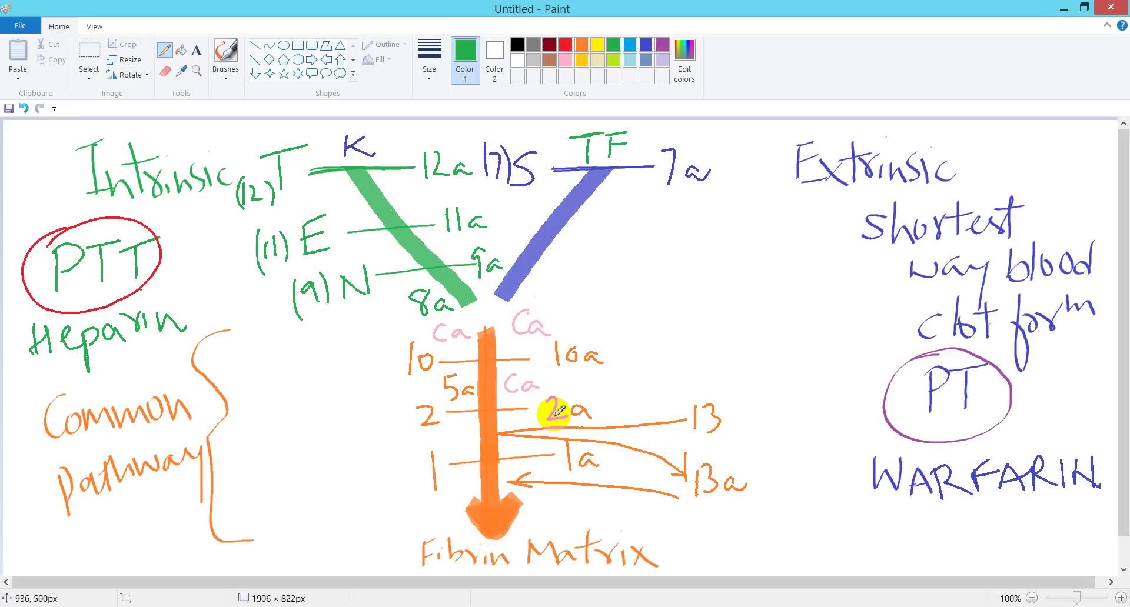
pyautogui.click(662, 59)
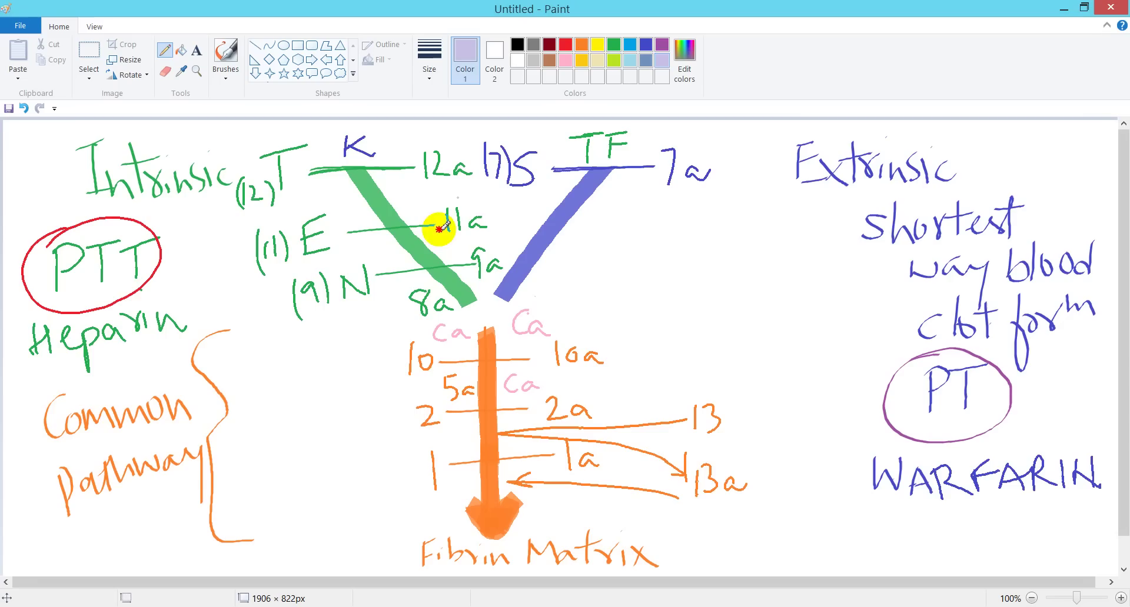
# Step: Draw lavender ovals around 11a, 8a, 5a, 13 and 1
pyautogui.moveTo(441, 222)
pyautogui.mouseDown()
pyautogui.moveTo(488, 240)
pyautogui.moveTo(453, 192)
pyautogui.mouseUp()
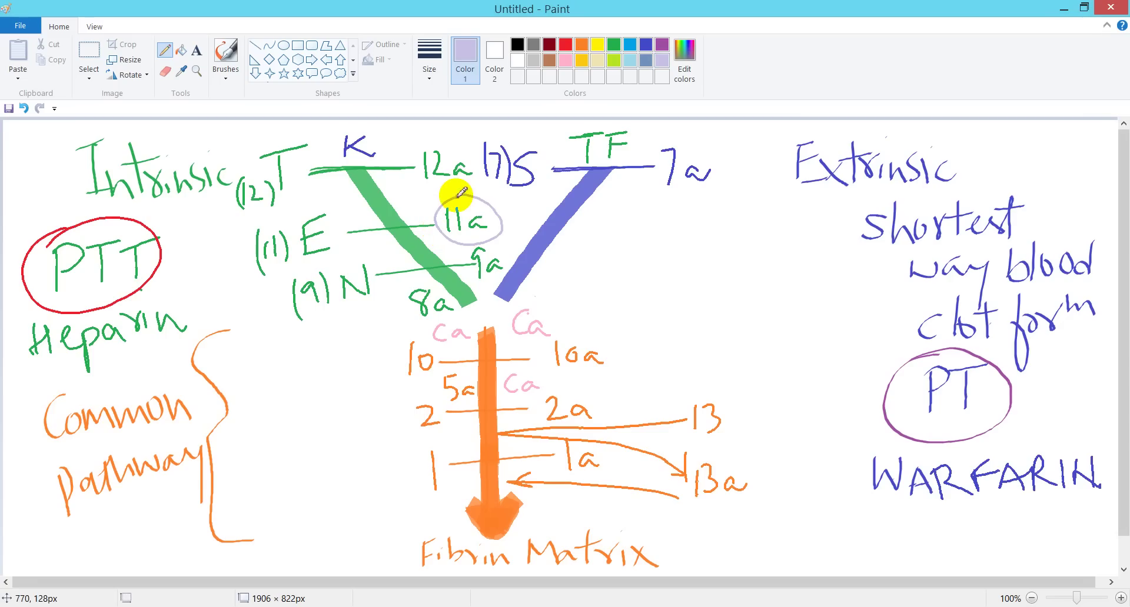
pyautogui.moveTo(412, 289)
pyautogui.mouseDown()
pyautogui.moveTo(432, 297)
pyautogui.moveTo(419, 283)
pyautogui.mouseUp()
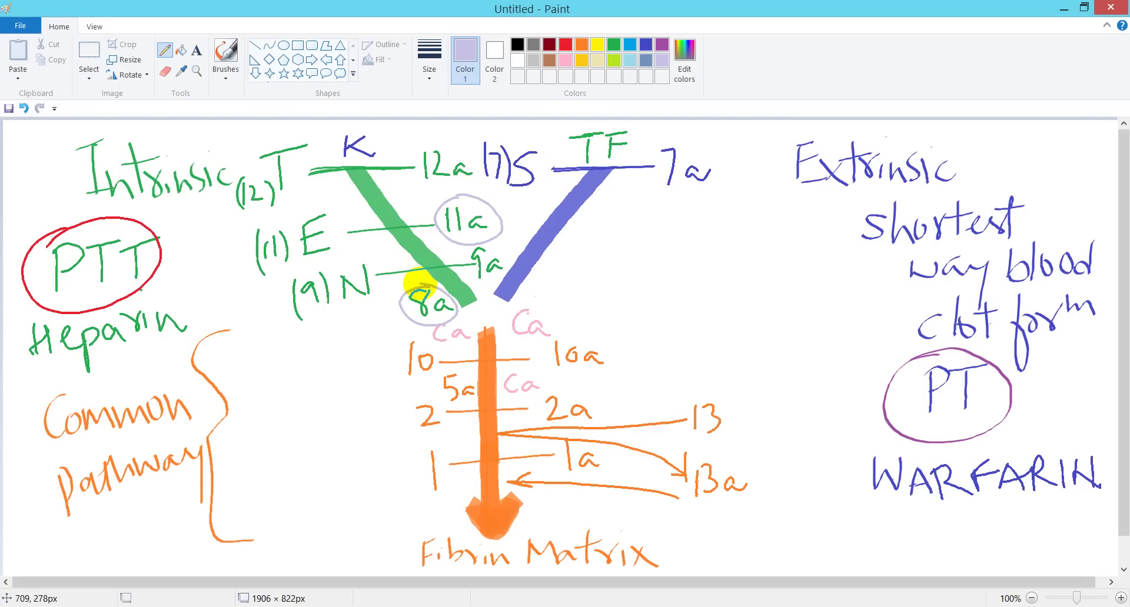
pyautogui.moveTo(442, 391); pyautogui.dragTo(461, 373)
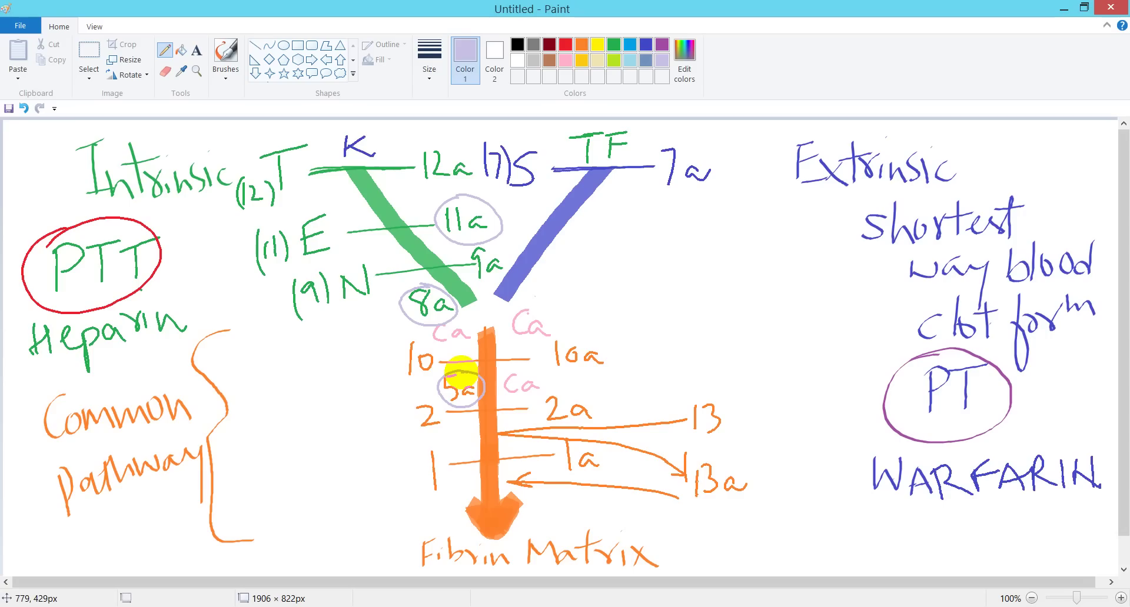
pyautogui.moveTo(745, 428); pyautogui.dragTo(707, 389)
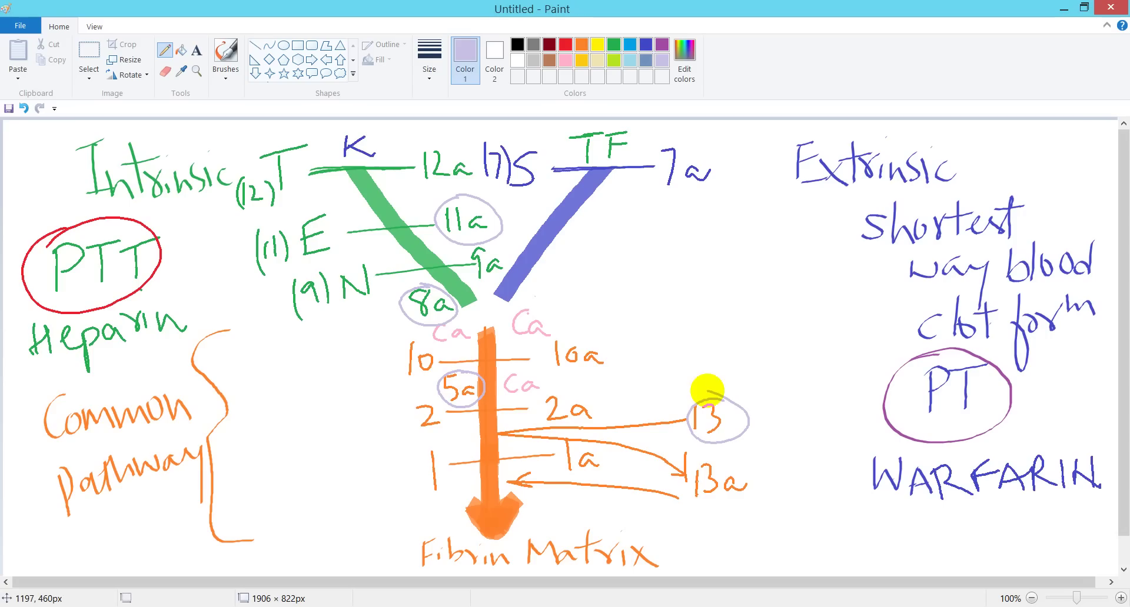
pyautogui.moveTo(443, 494); pyautogui.dragTo(433, 450)
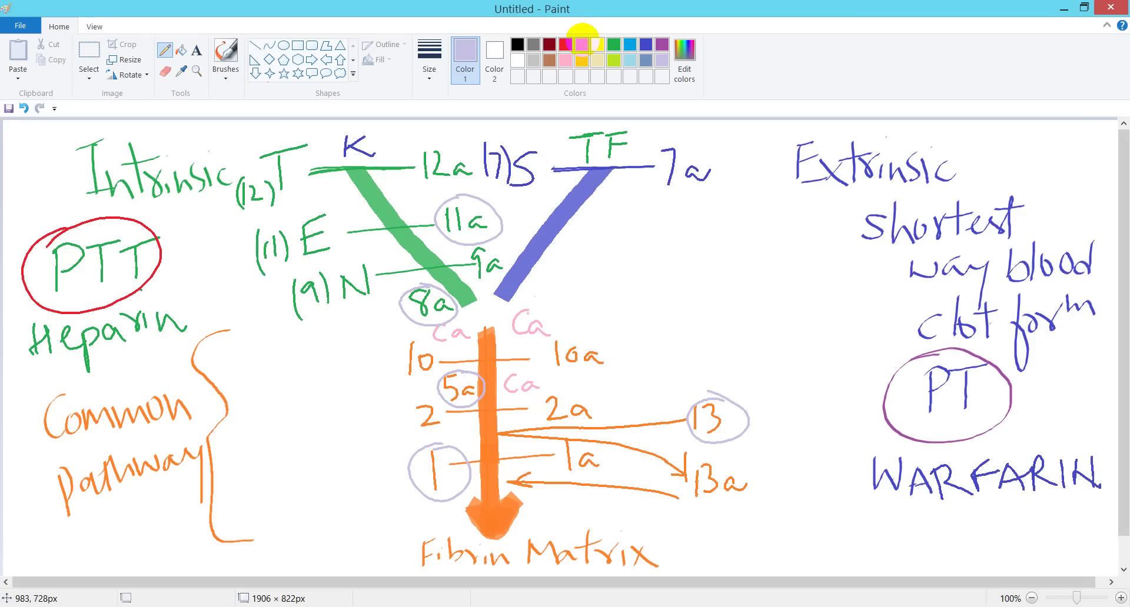
# Step: In orange, write '/CLOT' after 'Fibrin Matrix' at the bottom of the diagram
pyautogui.click(582, 44)
pyautogui.moveTo(664, 533); pyautogui.dragTo(655, 574)
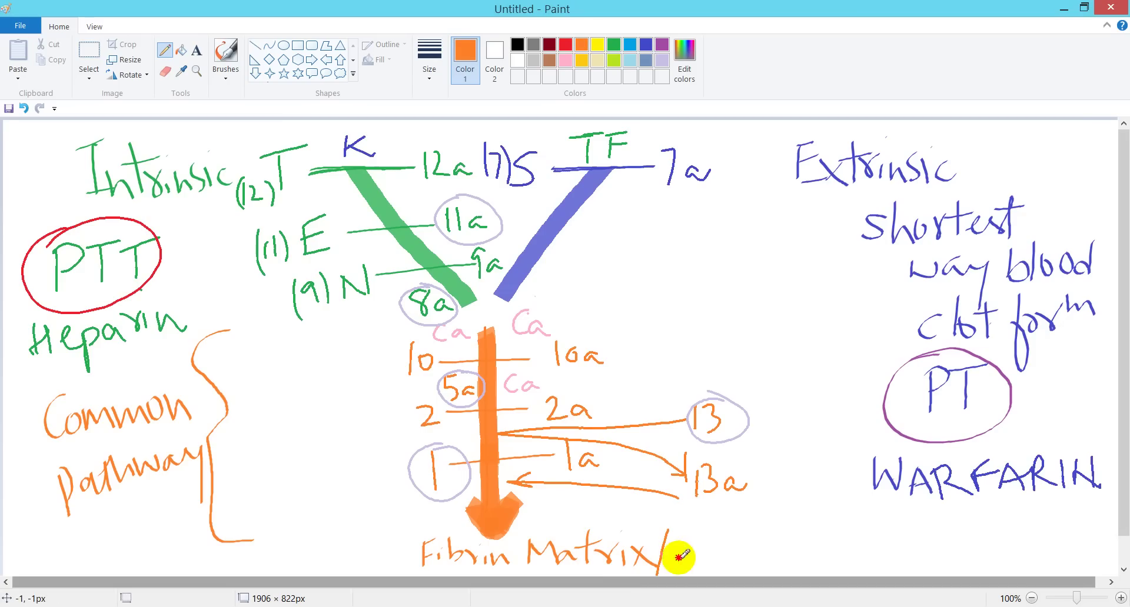
pyautogui.moveTo(701, 541)
pyautogui.mouseDown()
pyautogui.moveTo(701, 567)
pyautogui.moveTo(743, 563)
pyautogui.mouseUp()
pyautogui.moveTo(760, 539)
pyautogui.mouseDown()
pyautogui.moveTo(749, 530)
pyautogui.moveTo(761, 540)
pyautogui.mouseUp()
pyautogui.moveTo(796, 533); pyautogui.dragTo(795, 564)
pyautogui.moveTo(778, 534); pyautogui.dragTo(811, 533)
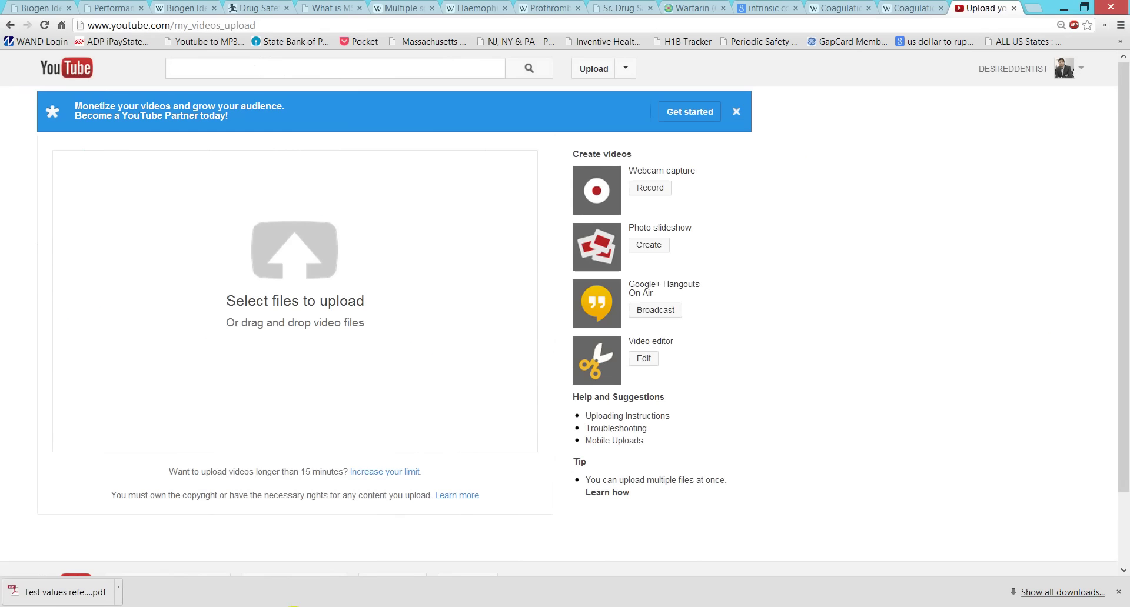
# Step: Switch to the Wikipedia Coagulation article and look over its lab findings table
pyautogui.click(903, 7)
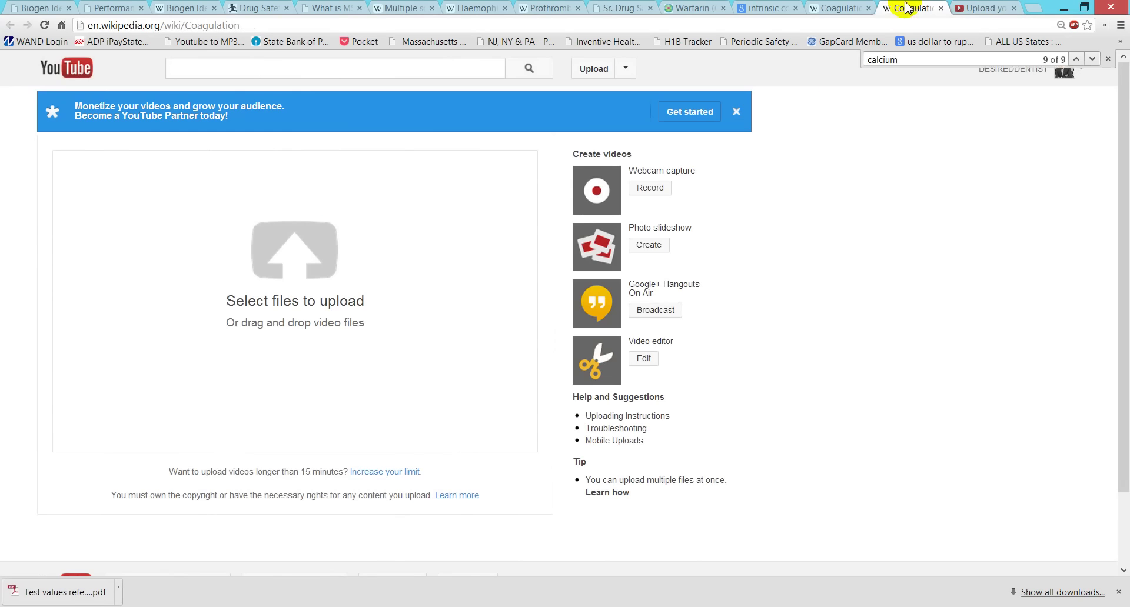
pyautogui.scroll(15, 606, 194)
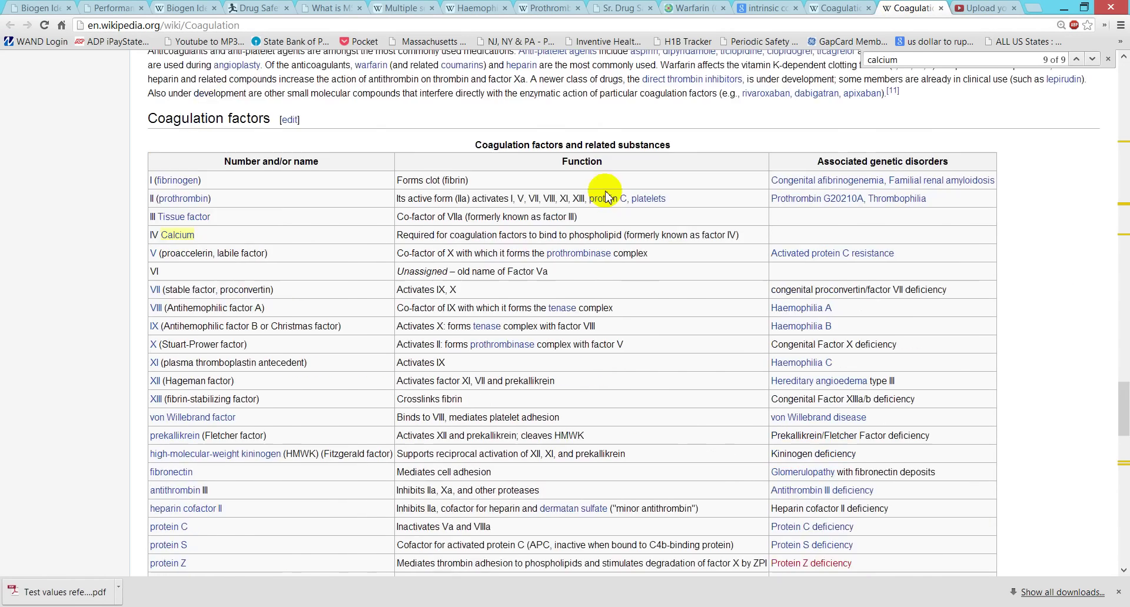
pyautogui.scroll(3, 606, 196)
pyautogui.scroll(-2, 598, 177)
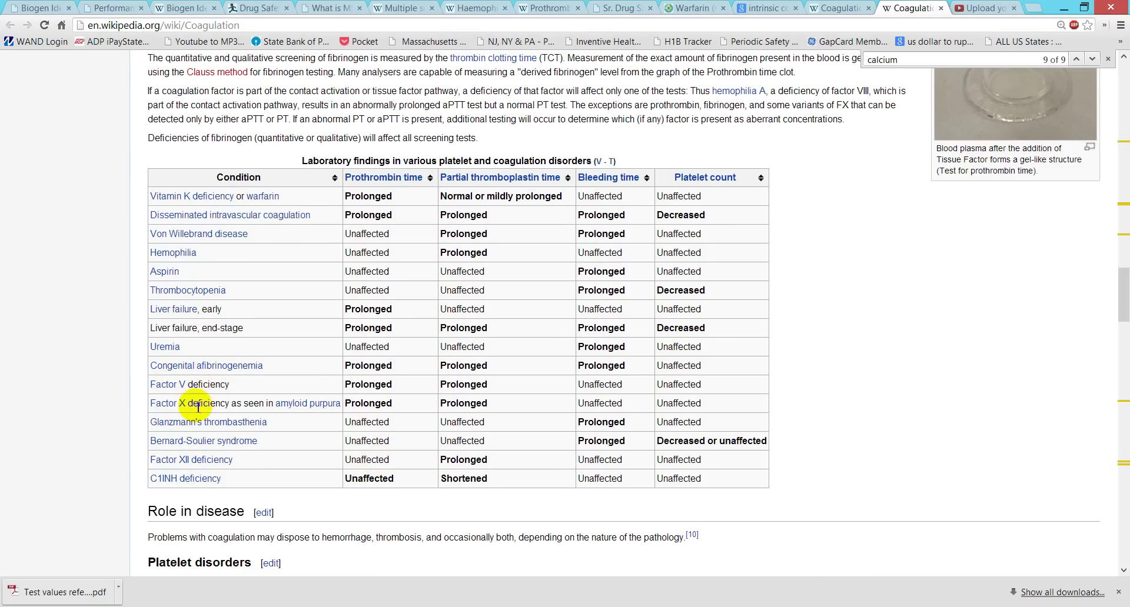
# Step: Glance back at the drawing, then scroll the article to the coagulation factors table
pyautogui.hotkey('alt', 'Tab')
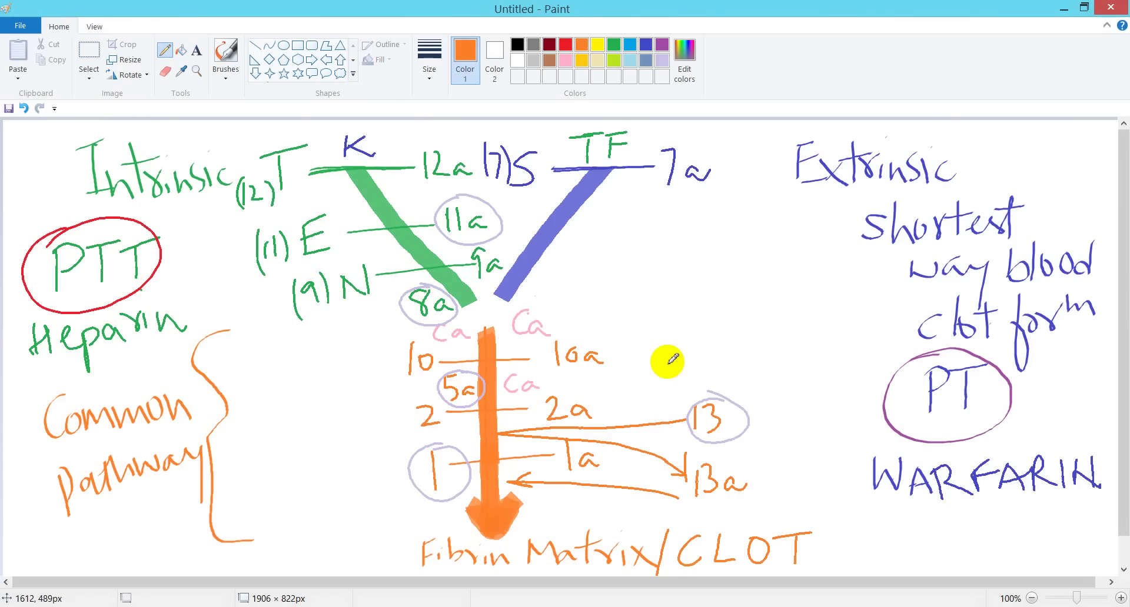
pyautogui.hotkey('alt', 'Tab')
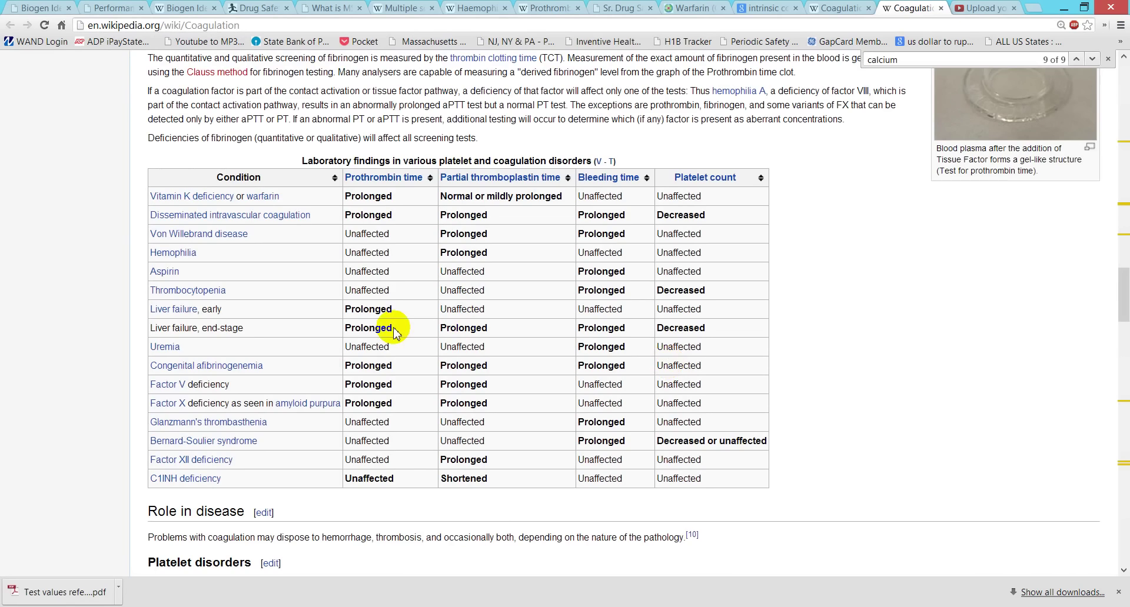
pyautogui.scroll(-10, 384, 328)
pyautogui.scroll(-7, 393, 332)
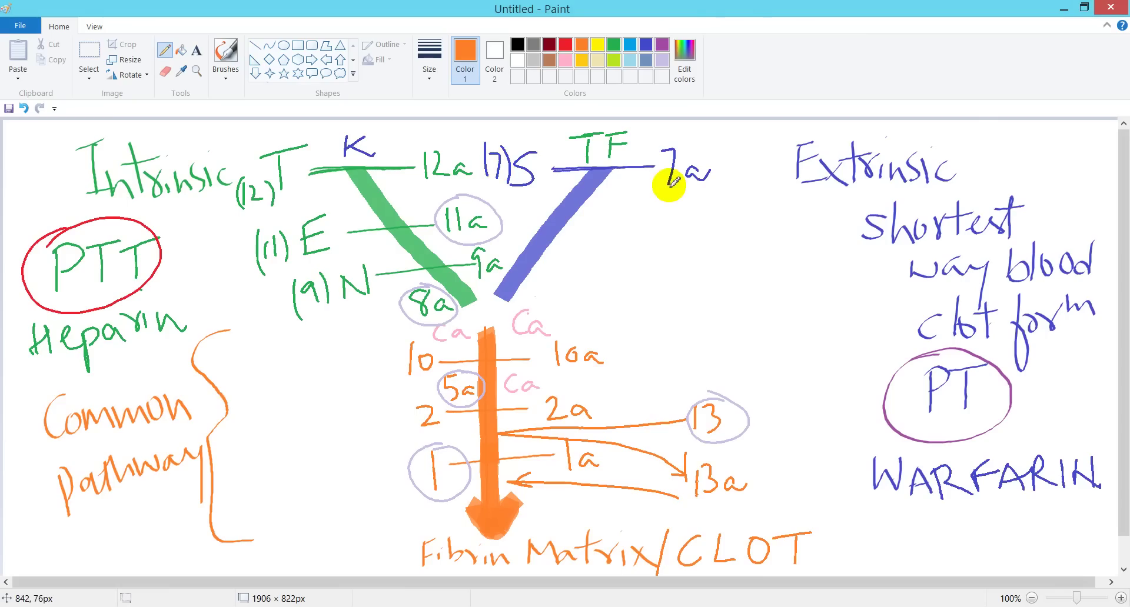
# Step: Switch from Chrome back to the Paint coagulation drawing with Alt+Tab
pyautogui.hotkey('alt', 'Tab')
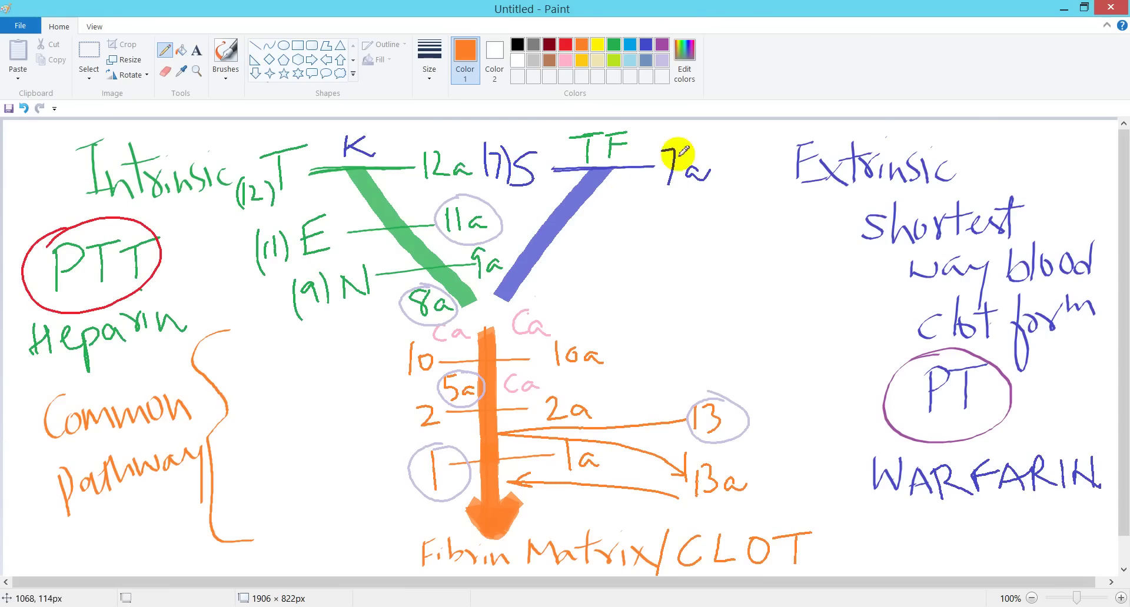